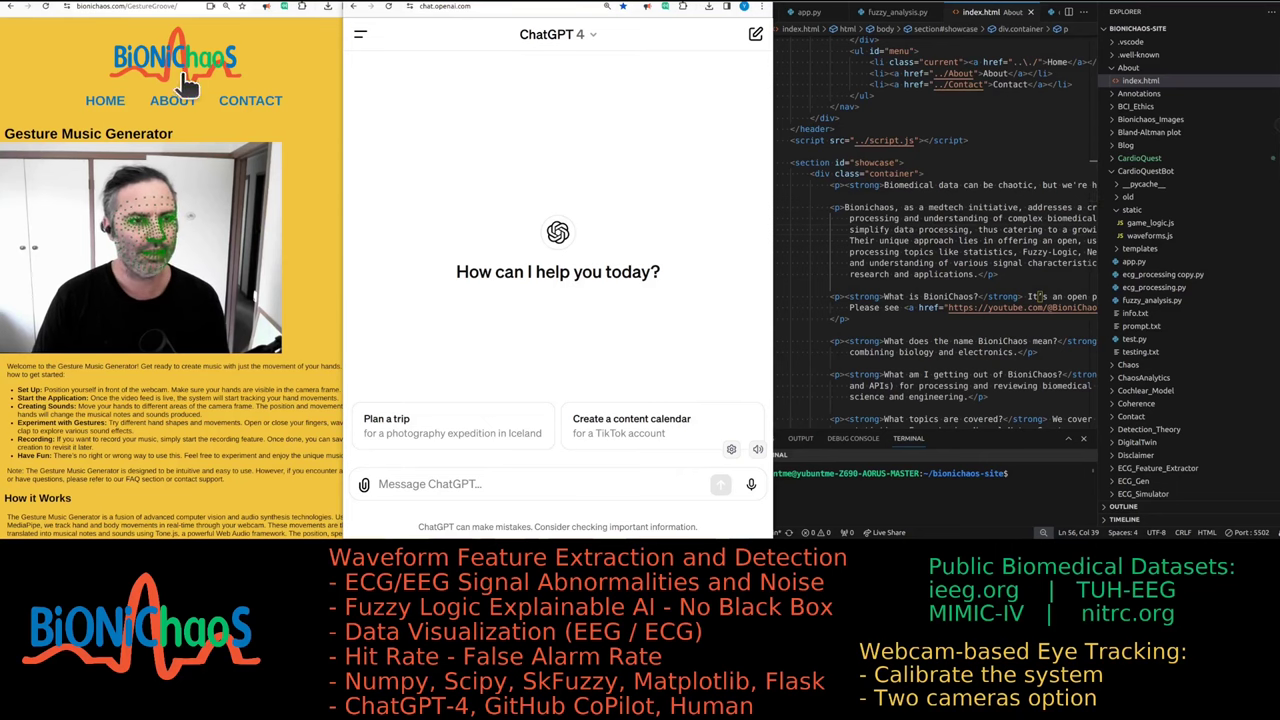
Go to the BioniChaos home page and browse the project tiles.
left_click(184, 78)
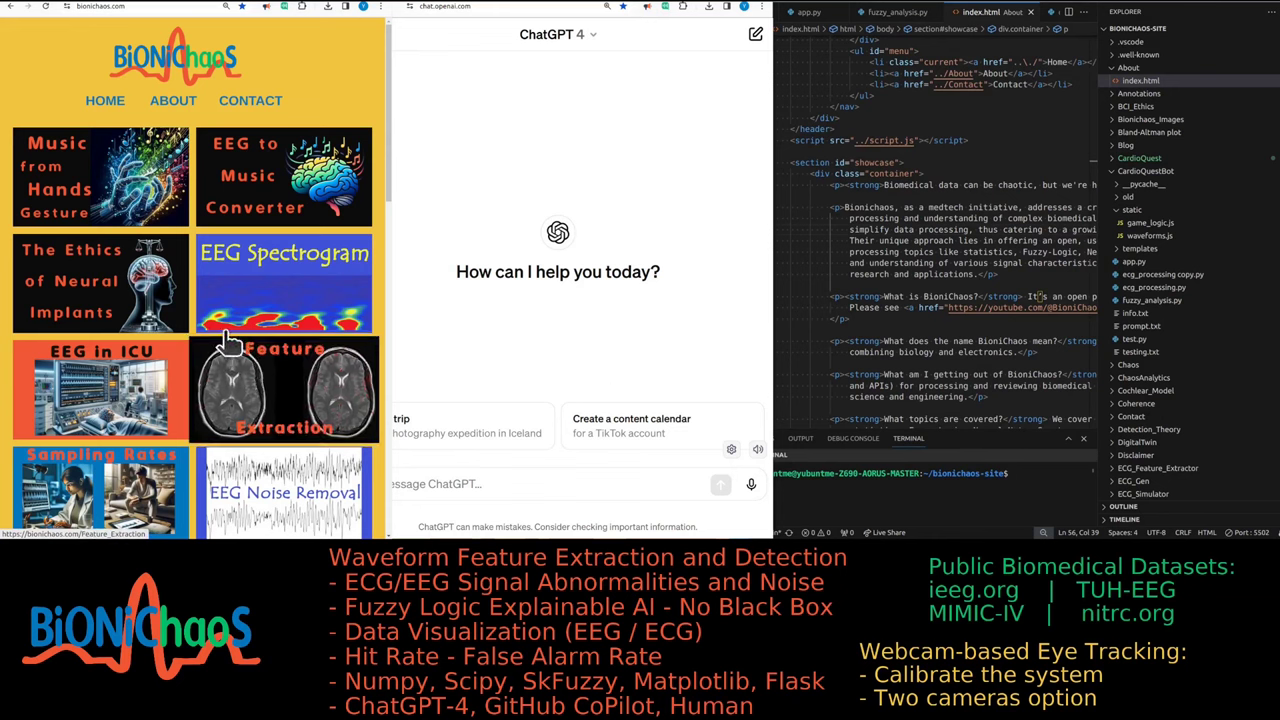
scroll(152, 320, "down", 4)
scroll(152, 320, "down", 5)
scroll(160, 328, "up", 7)
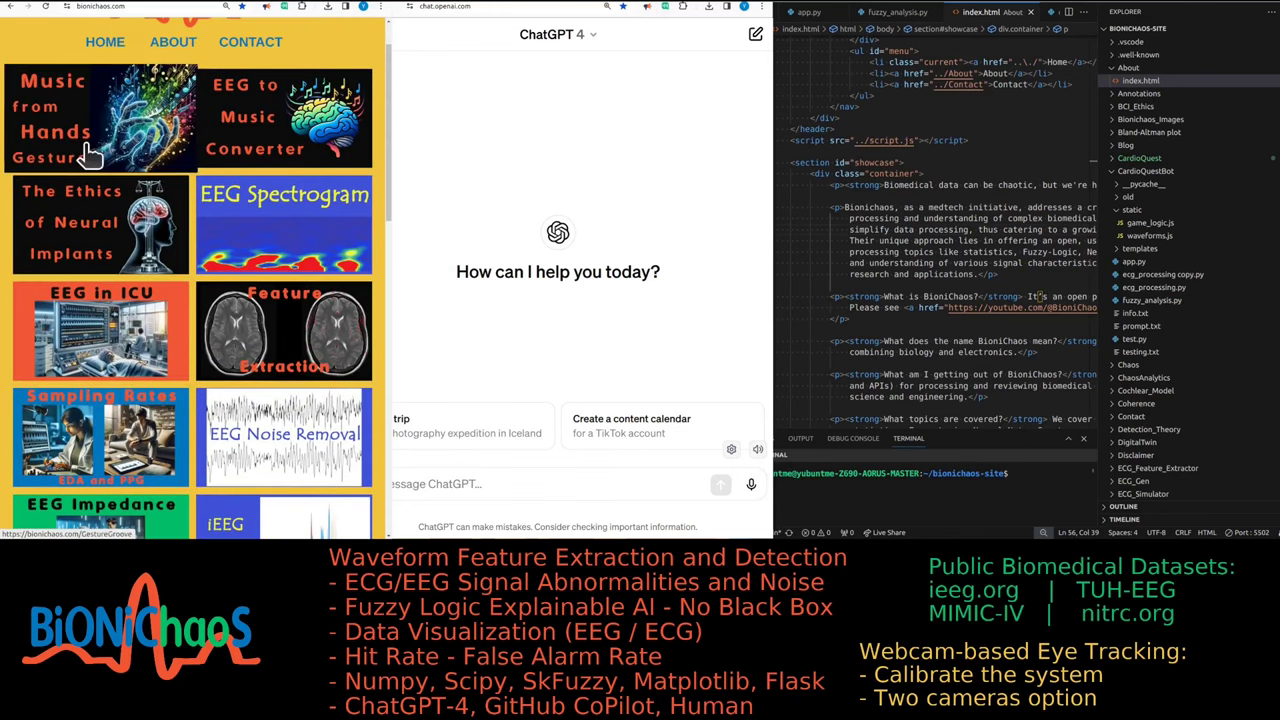
scroll(215, 270, "up", 1)
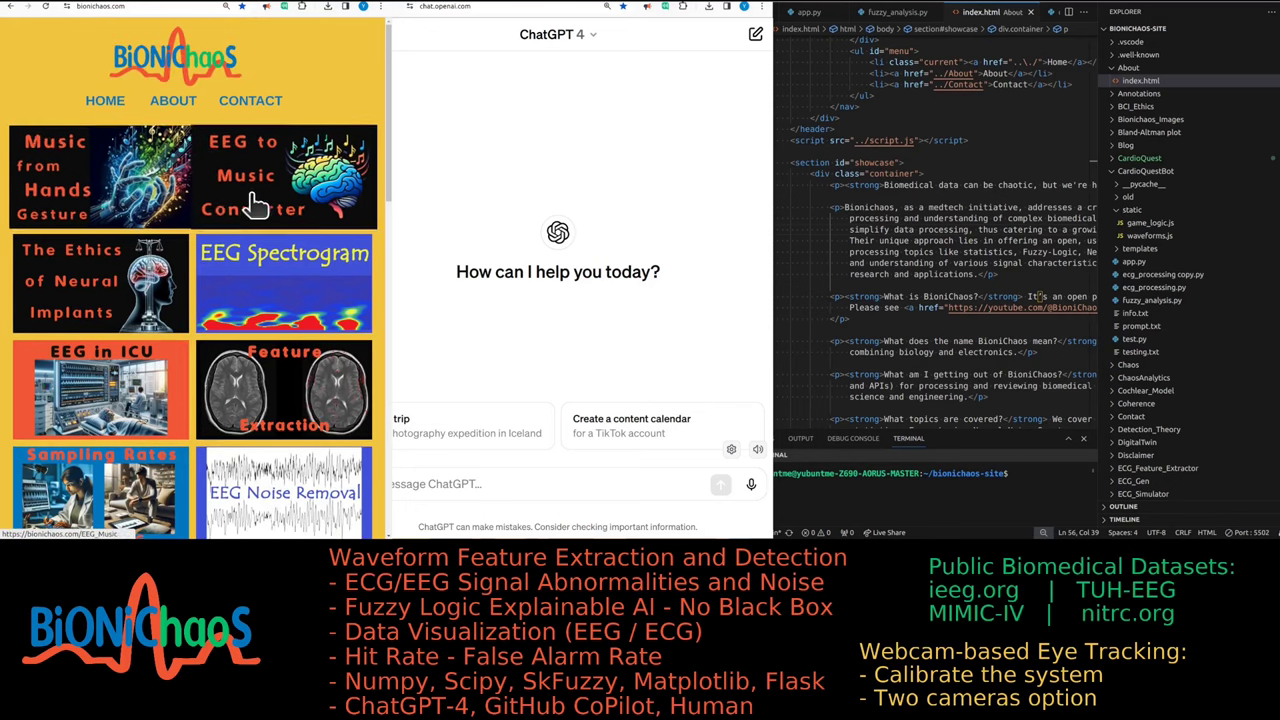
Open EEG to Music, move the plot to a later time window, and enable Auto Volume.
left_click(285, 205)
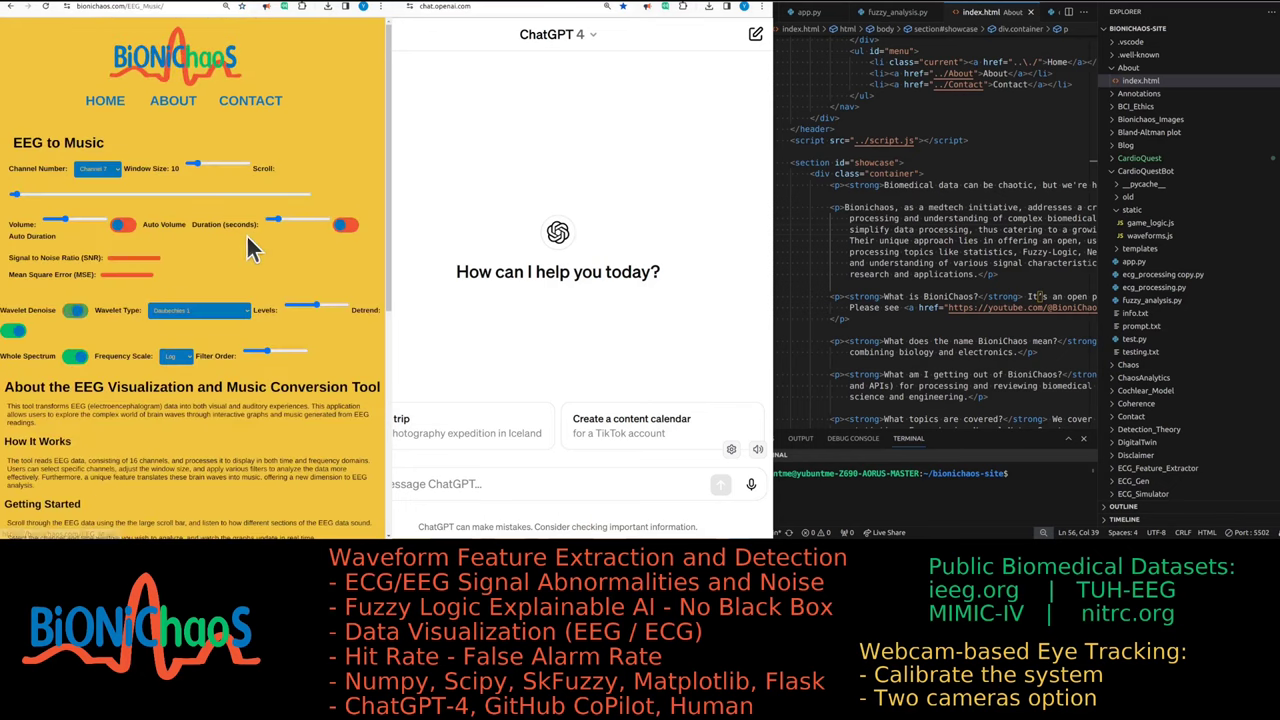
left_click(178, 196)
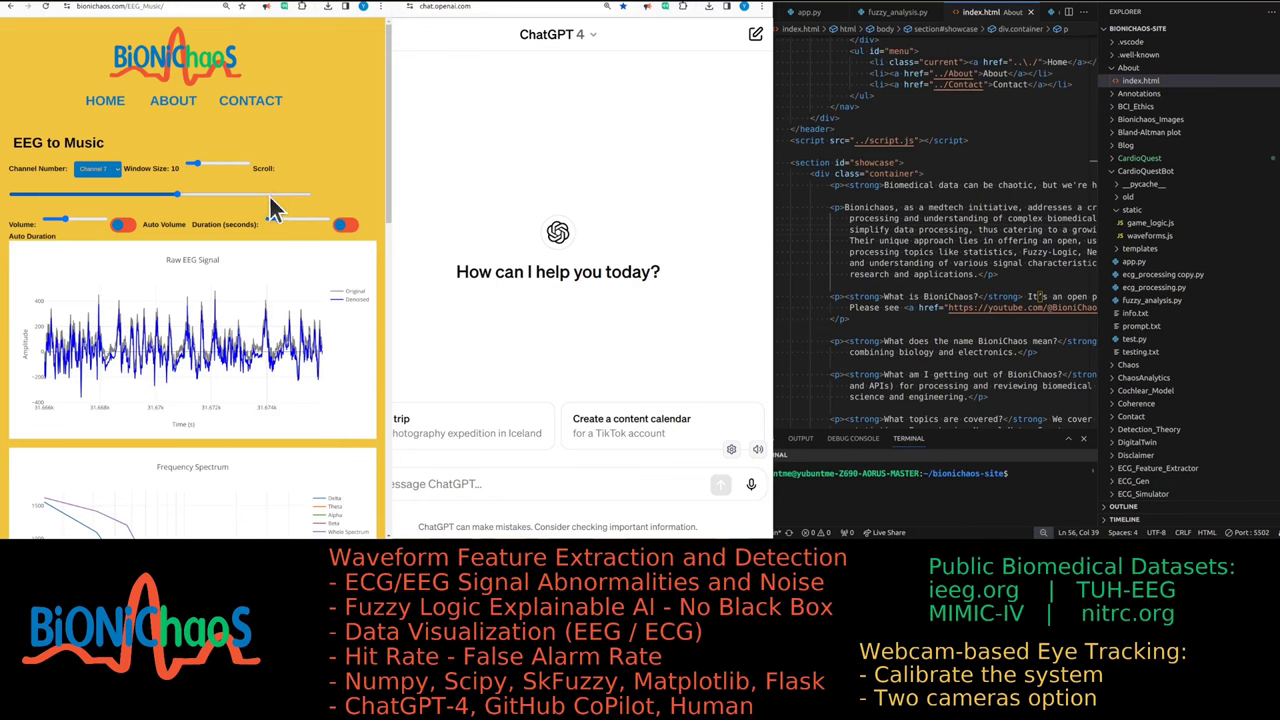
left_click(263, 195)
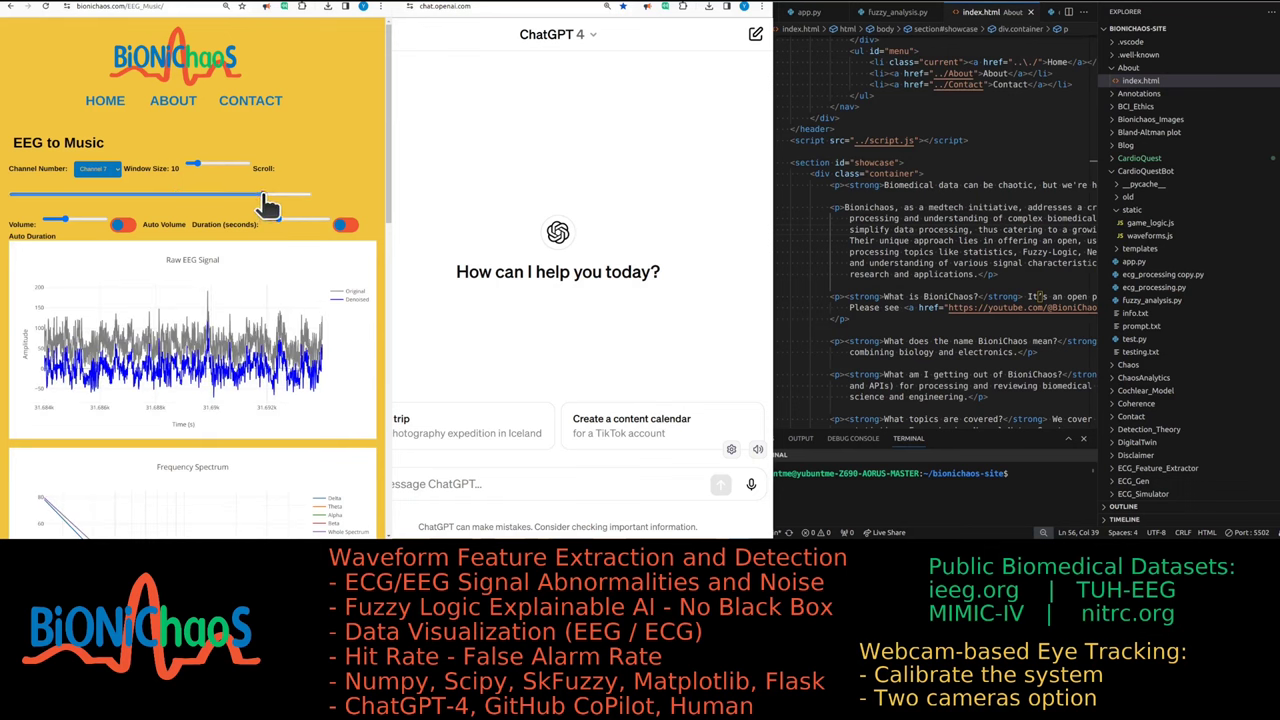
left_click(123, 225)
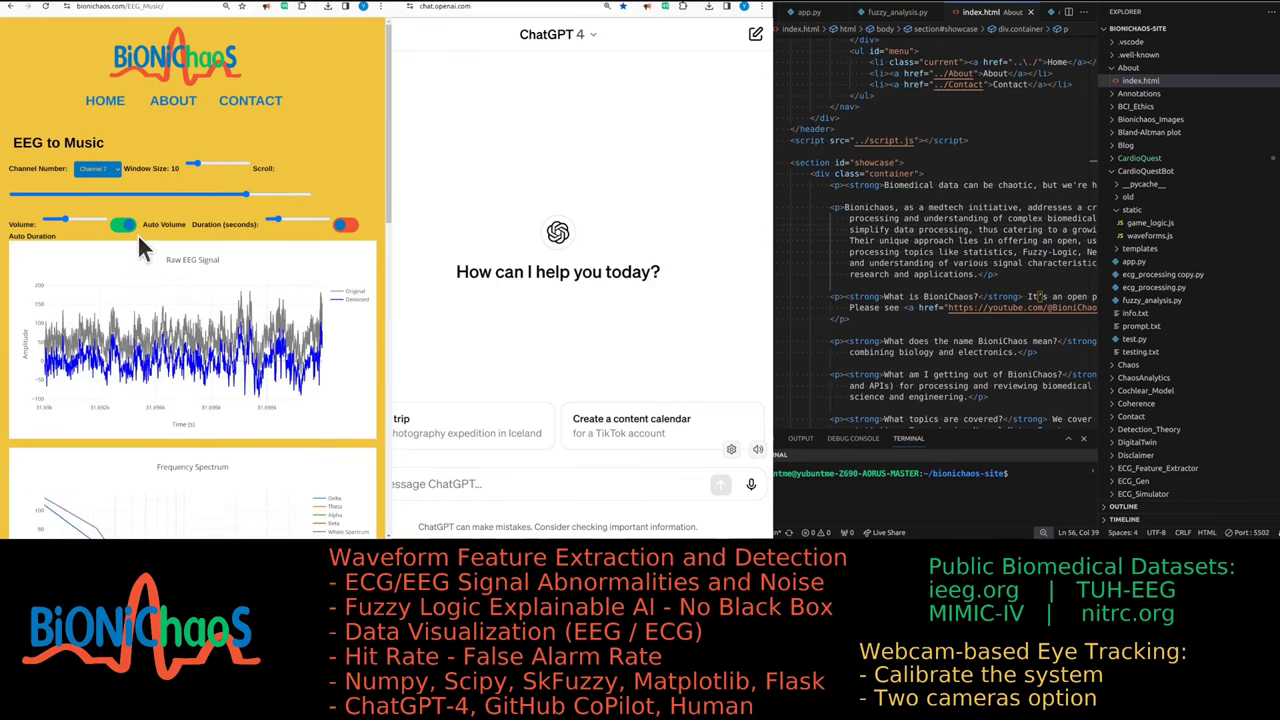
left_click_drag(249, 204, 261, 208)
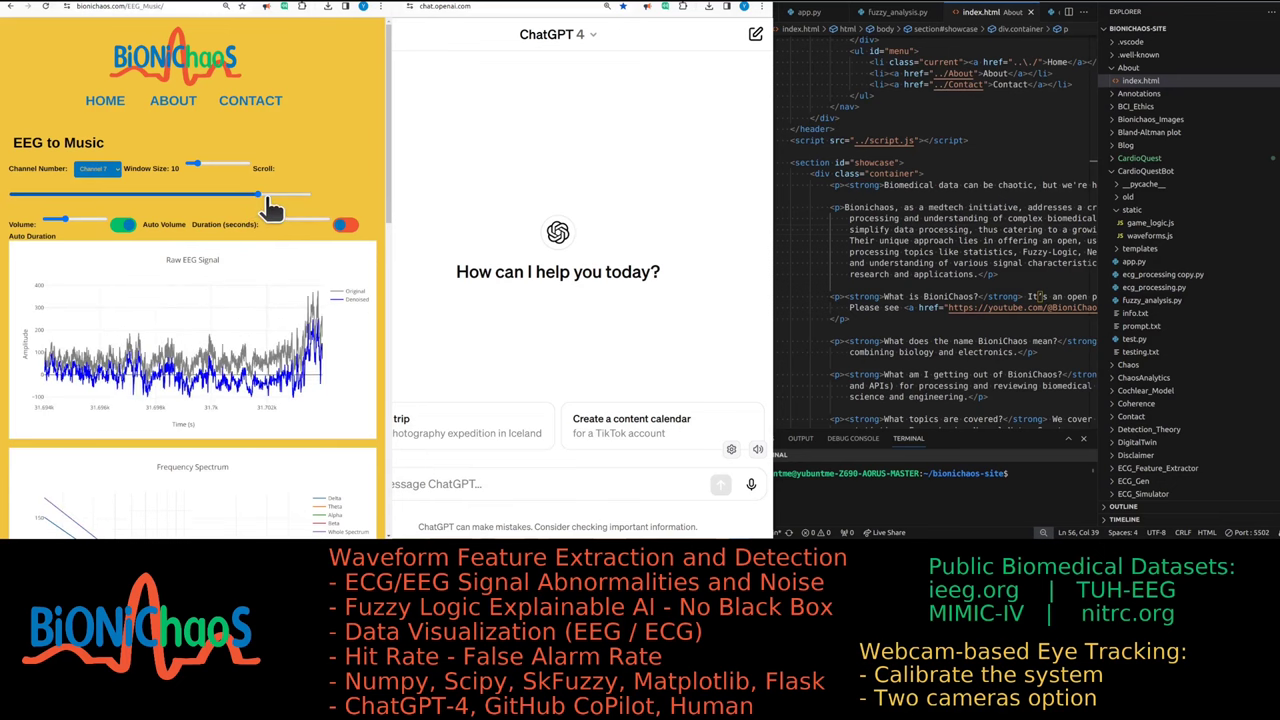
scroll(386, 179, "down", 1)
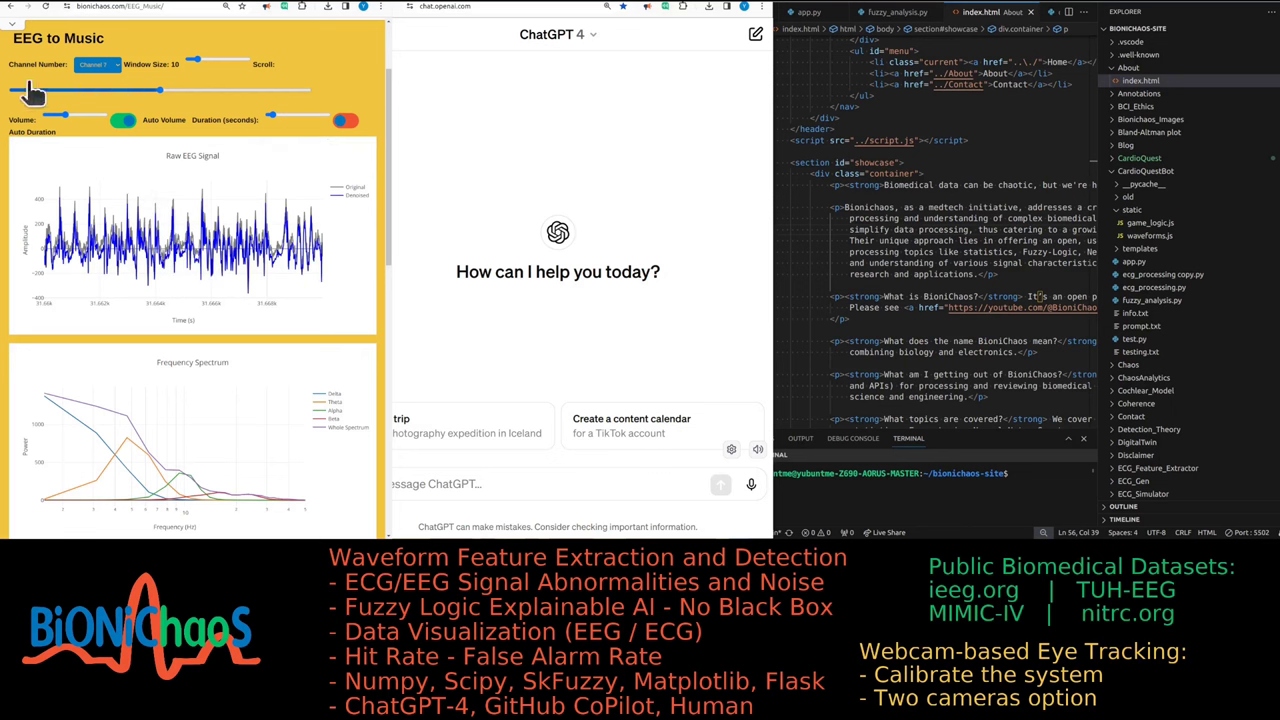
Switch the plots to Channel 10, enable Auto Duration, then choose another channel.
left_click(80, 65)
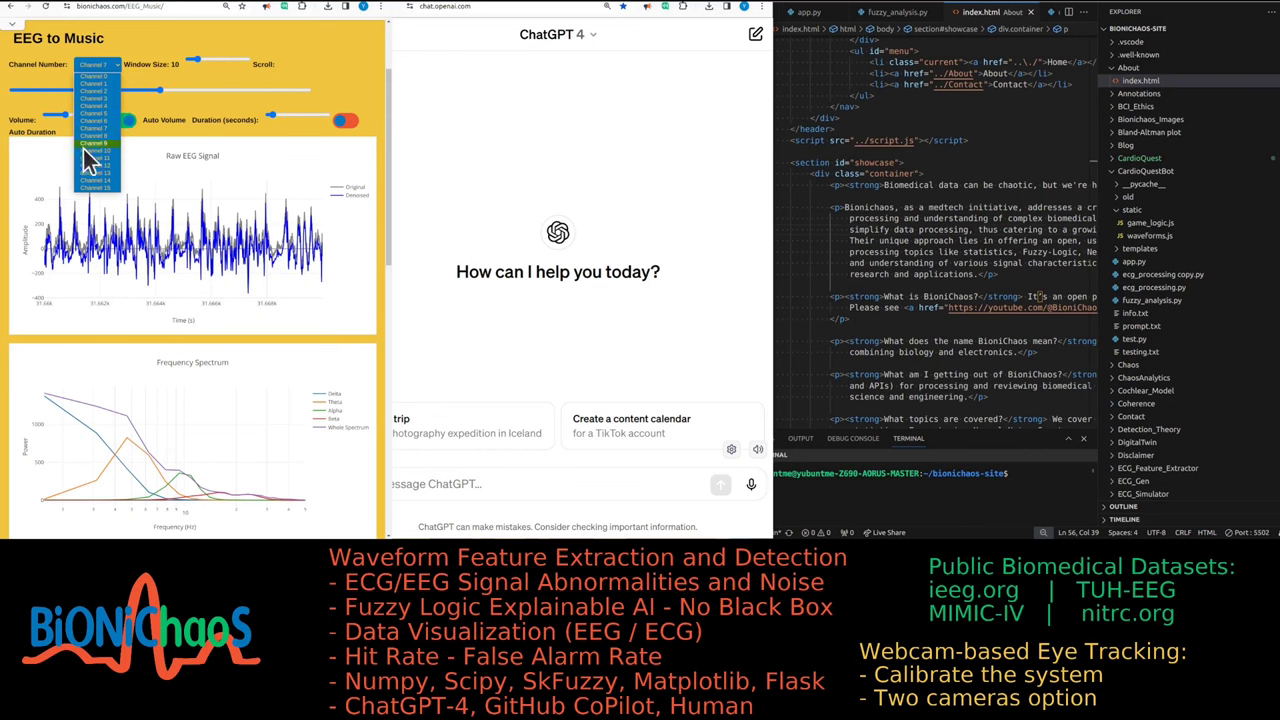
left_click(101, 152)
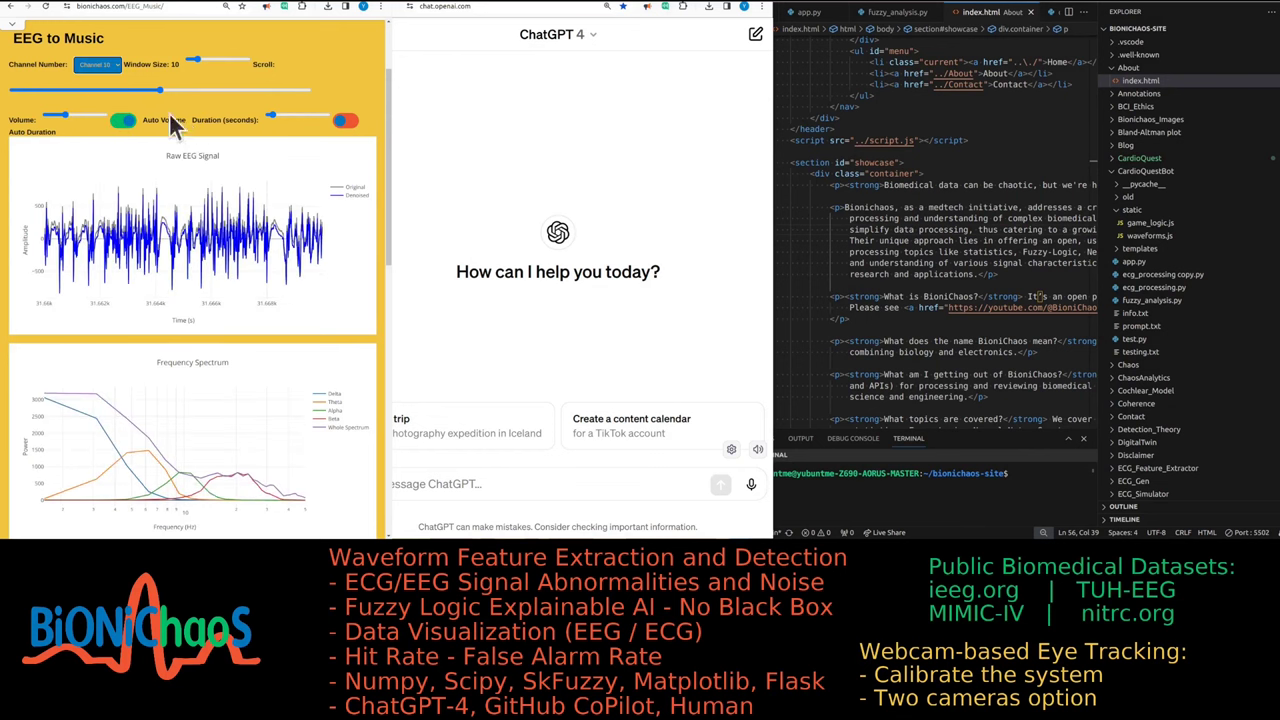
left_click(345, 121)
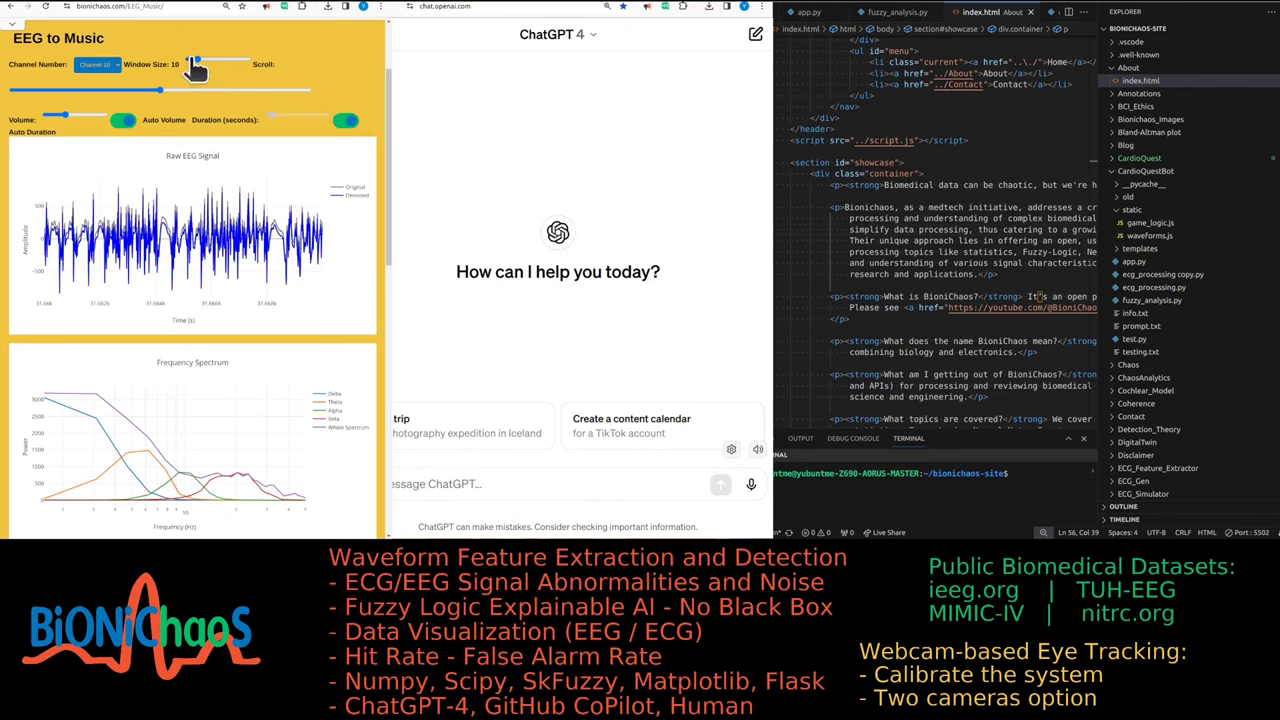
left_click(97, 65)
left_click(108, 75)
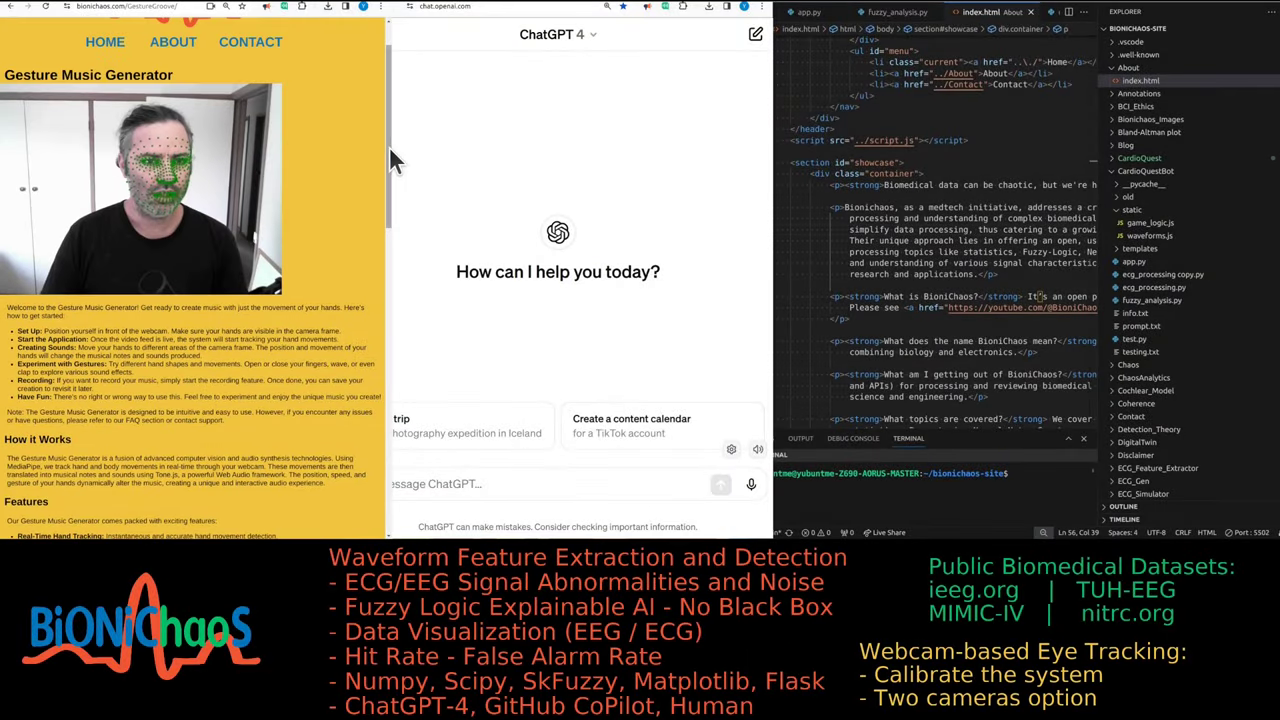
Return to the Gesture Music Generator so it tracks the face and a raised hand.
left_click_drag(389, 146, 390, 157)
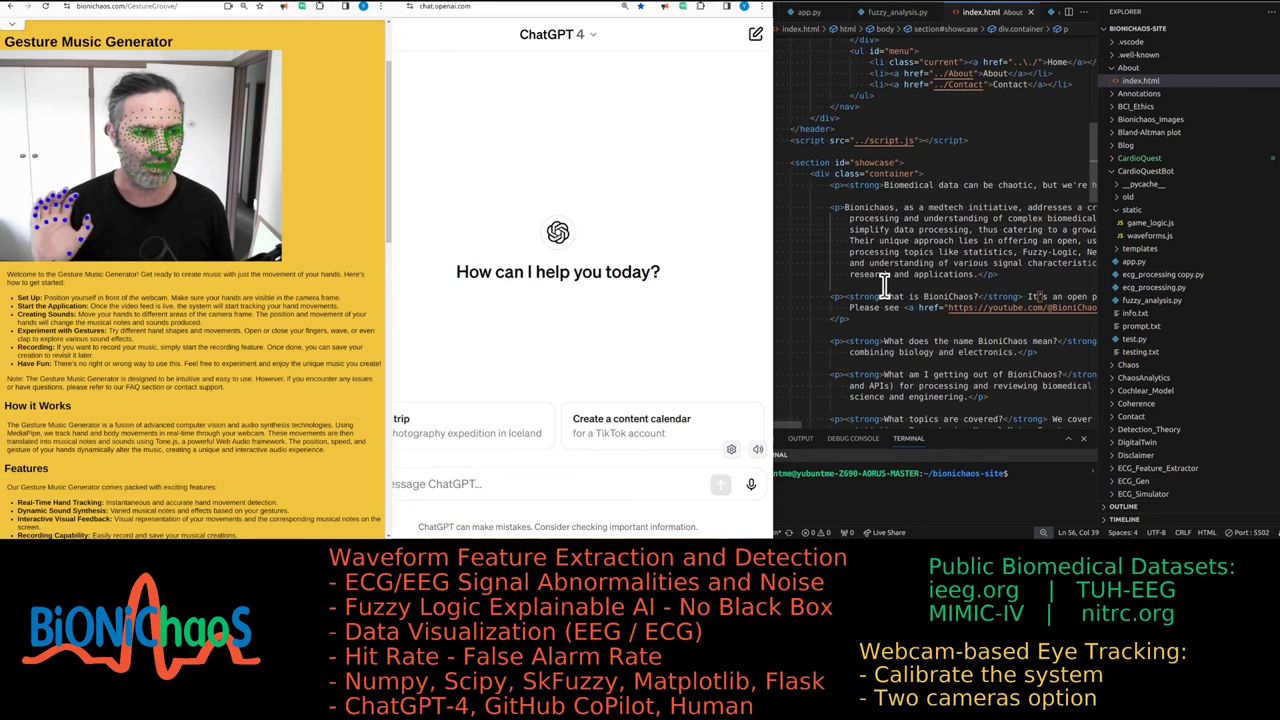
Scroll index.html up to the header markup and open Copilot Chat with Ctrl+Alt+I.
scroll(1017, 243, "up", 2)
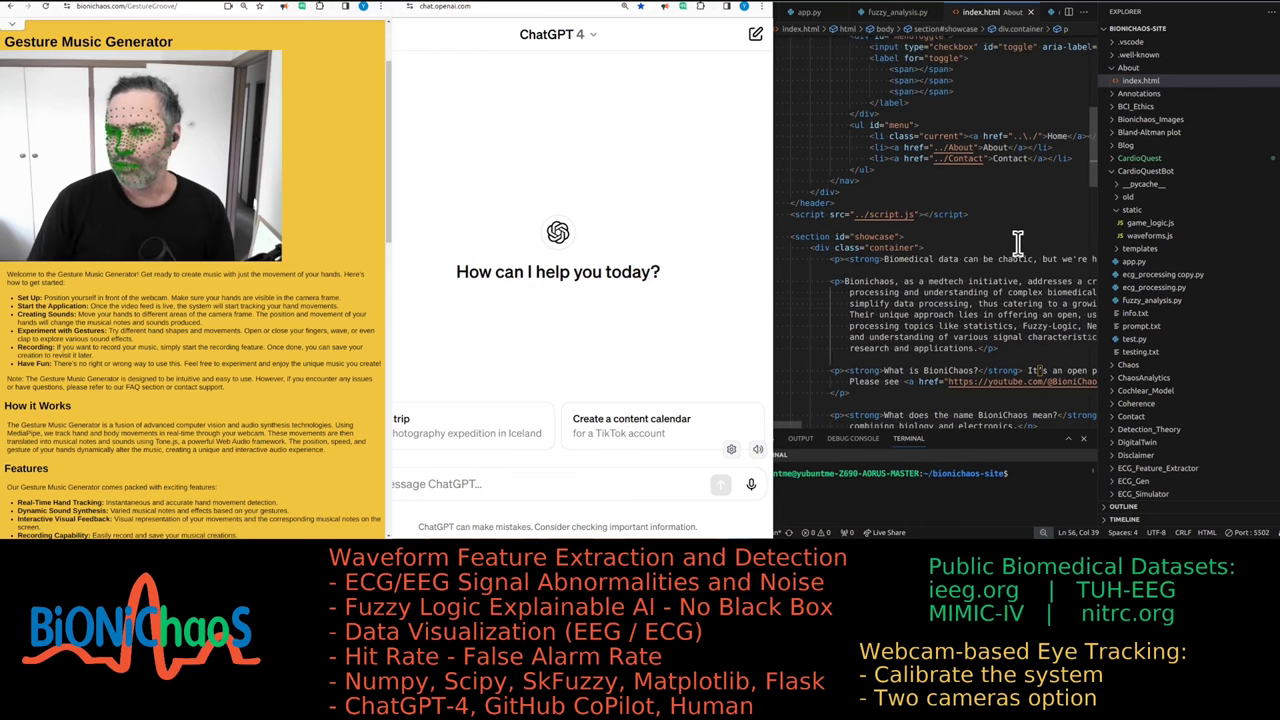
scroll(1001, 233, "up", 1)
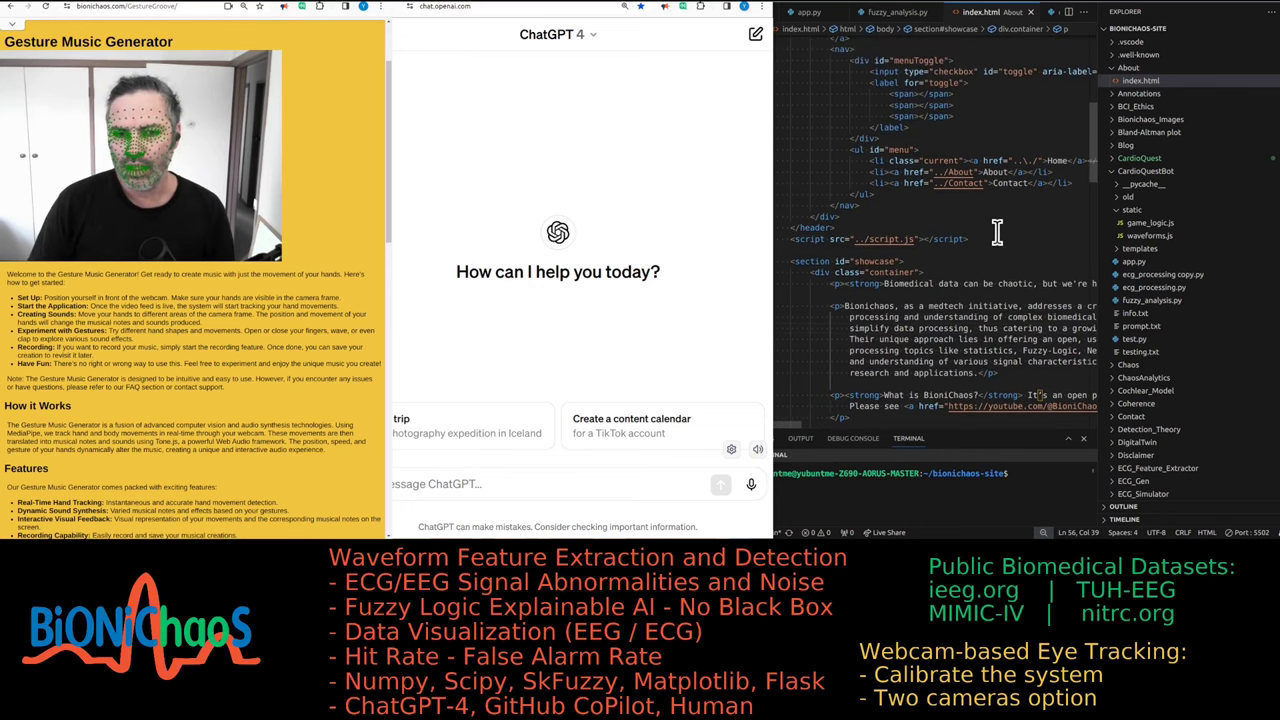
scroll(977, 223, "up", 1)
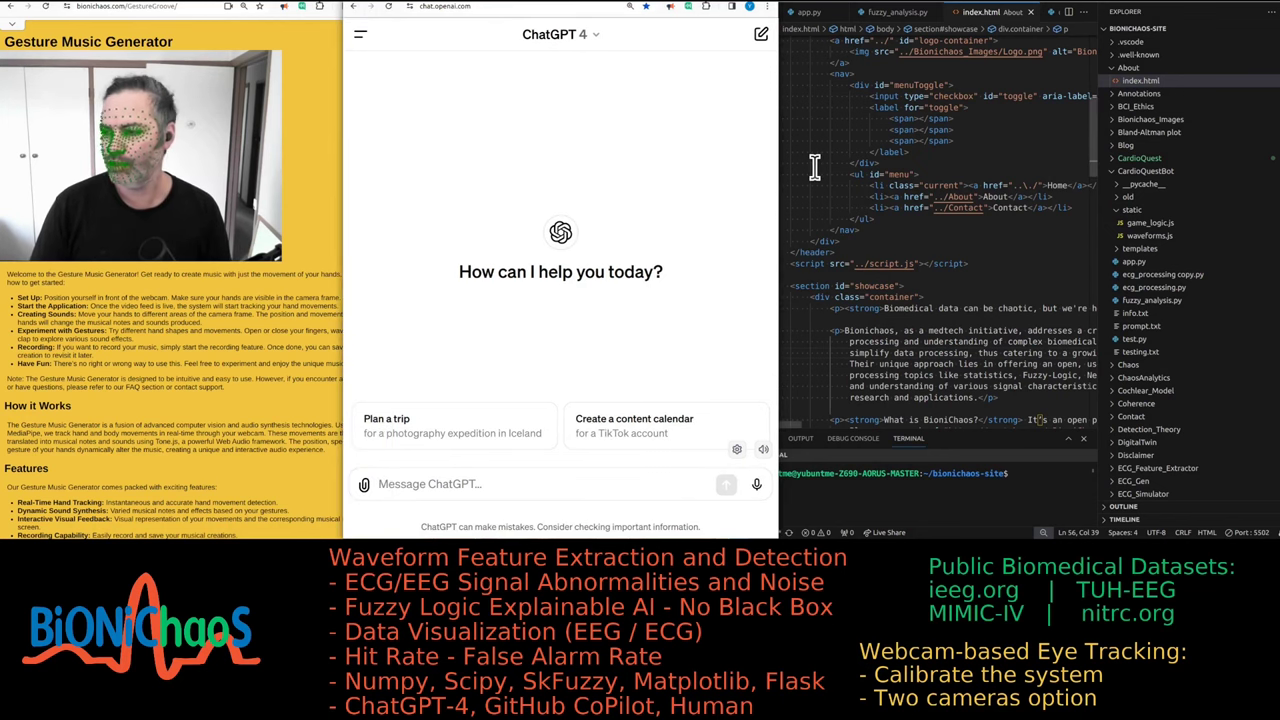
triple_click(280, 363)
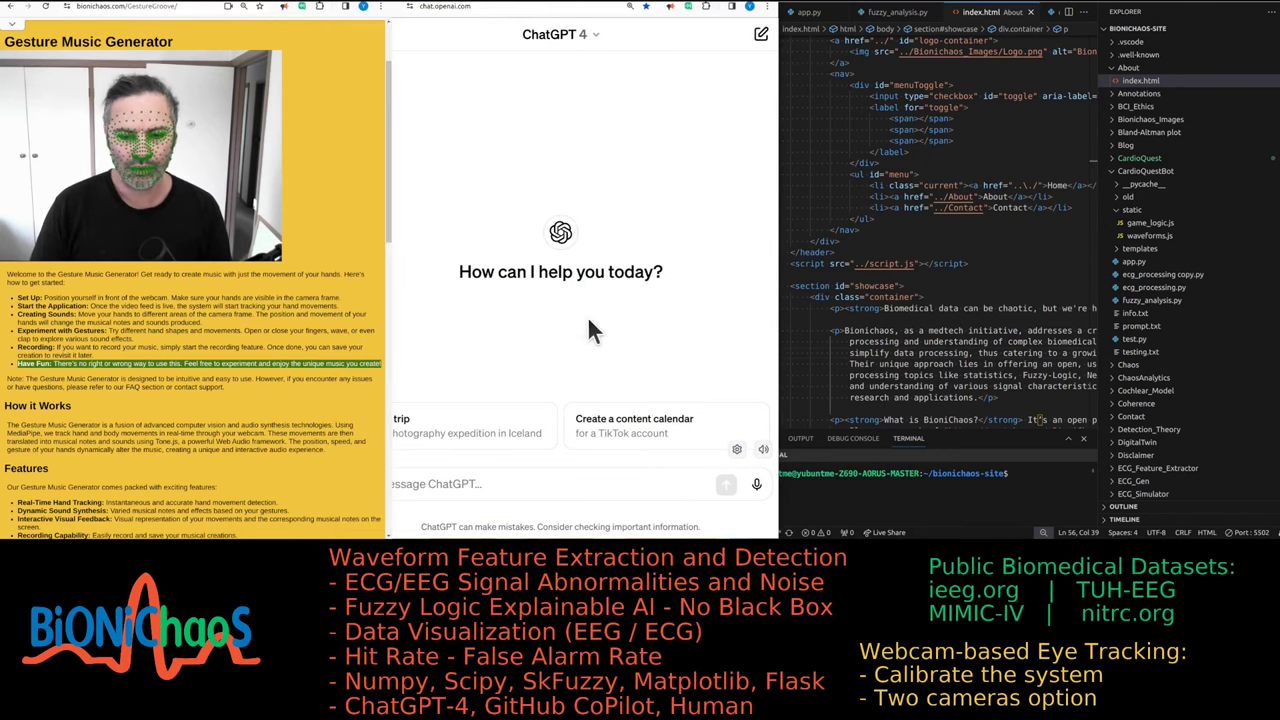
scroll(983, 310, "up", 2)
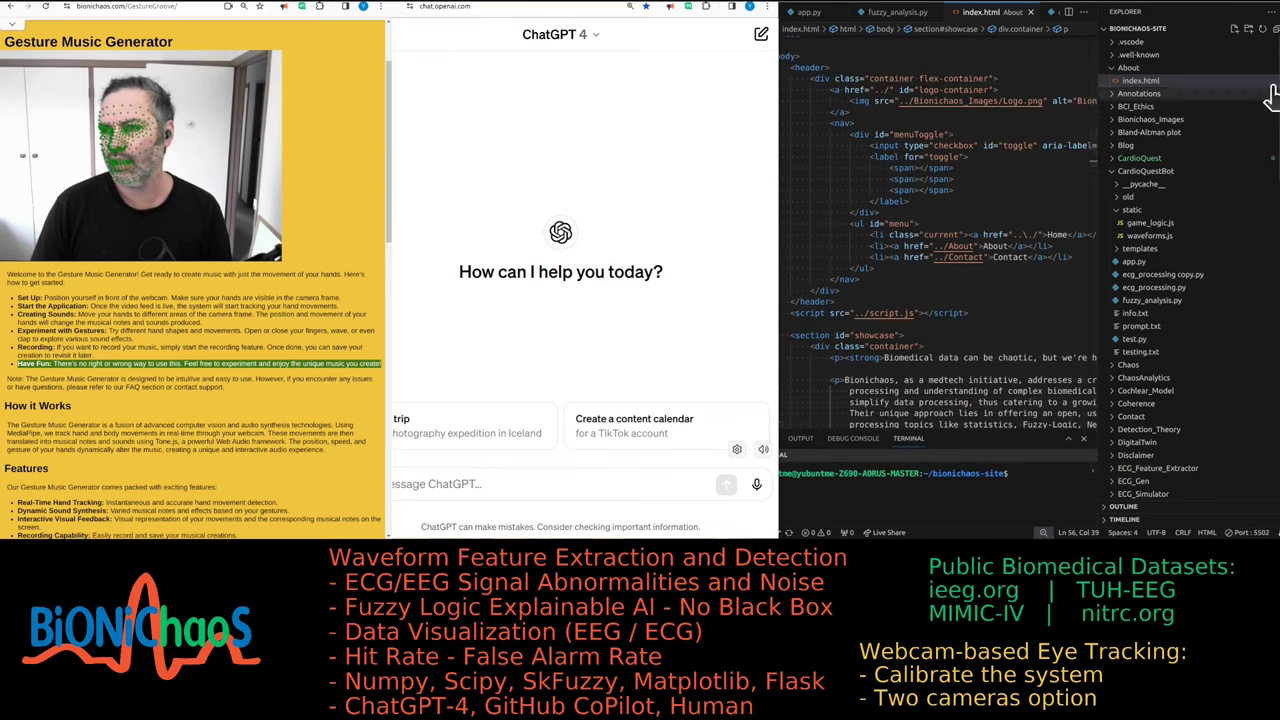
key("ctrl+alt+i")
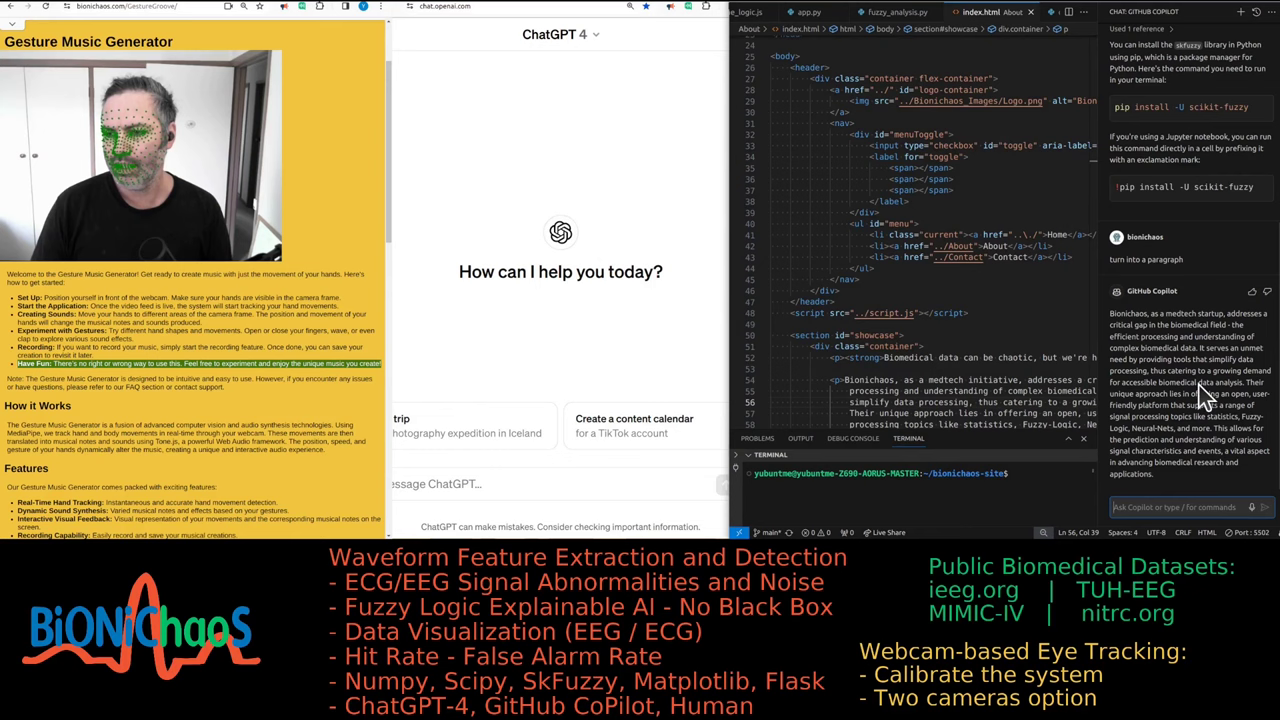
Replace the Copilot chat with the bionichaos-site file explorer beside index.html.
left_click(1200, 388)
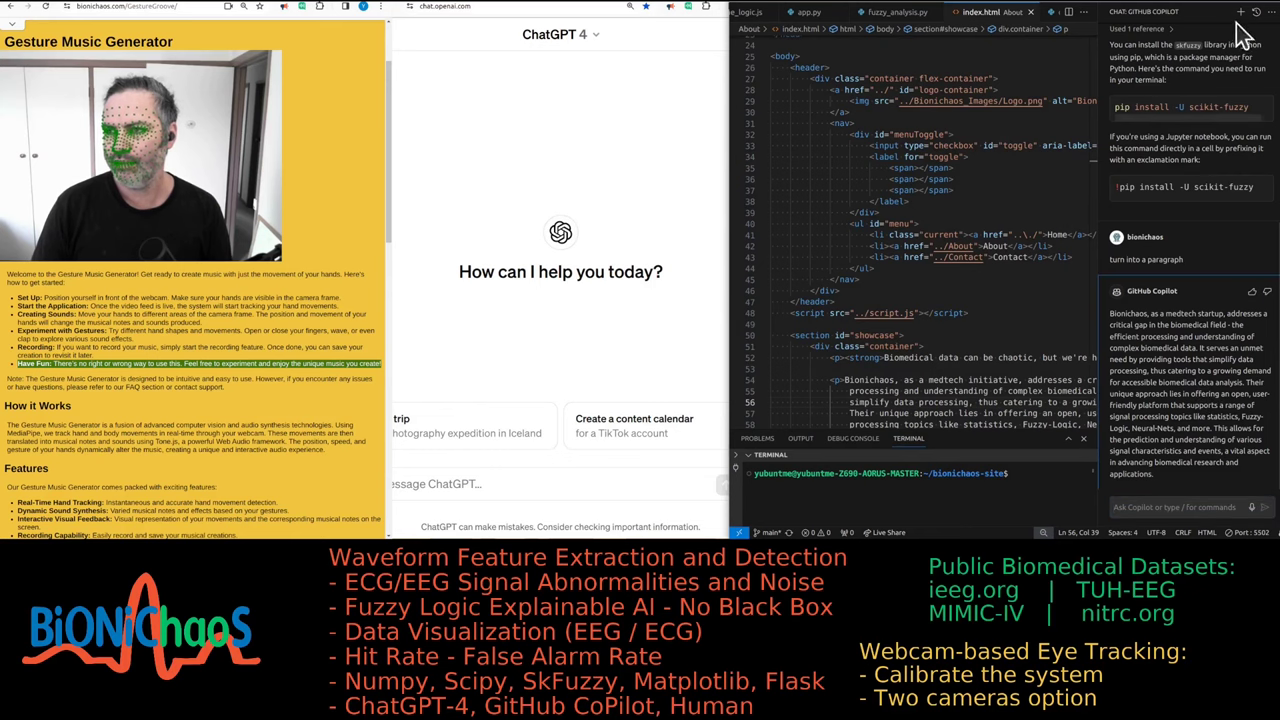
scroll(1240, 33, "down", 2)
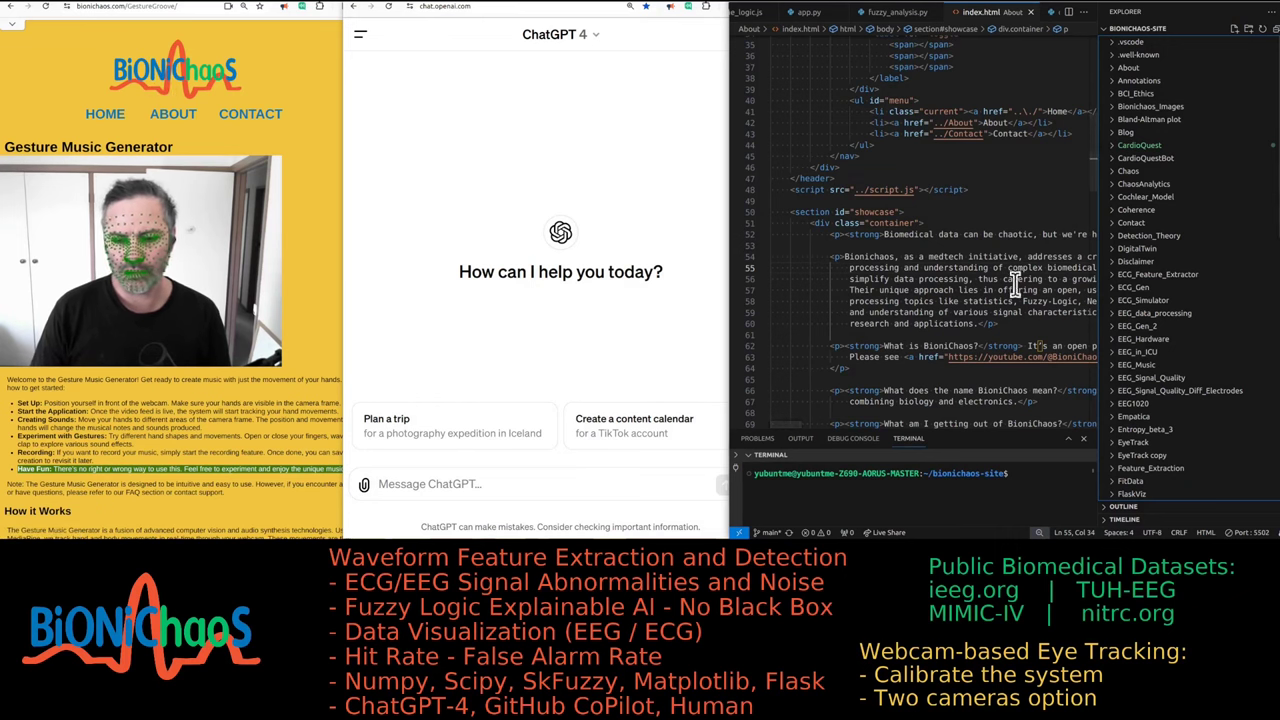
Put the cursor in EyeTrack's templates/index.html code to select all of it.
left_click(945, 300)
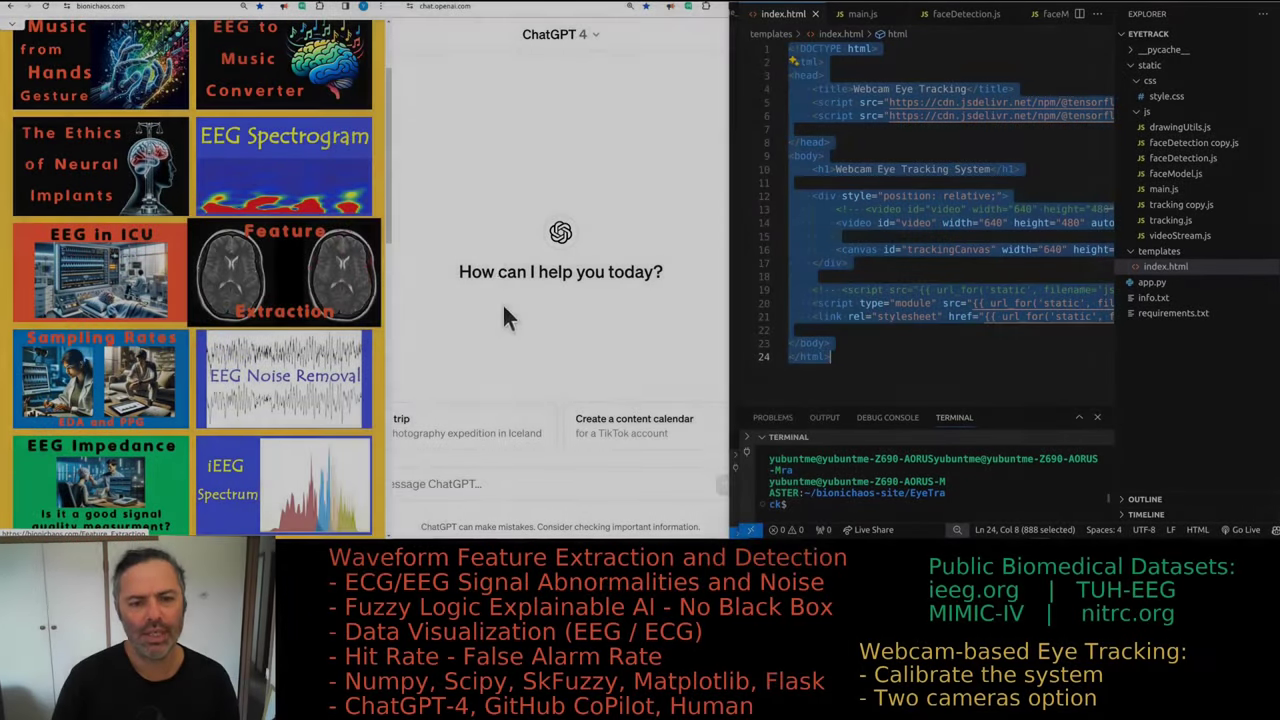
Paste the EyeTrack index.html code into the ChatGPT message box.
left_click(502, 302)
key("ctrl+v")
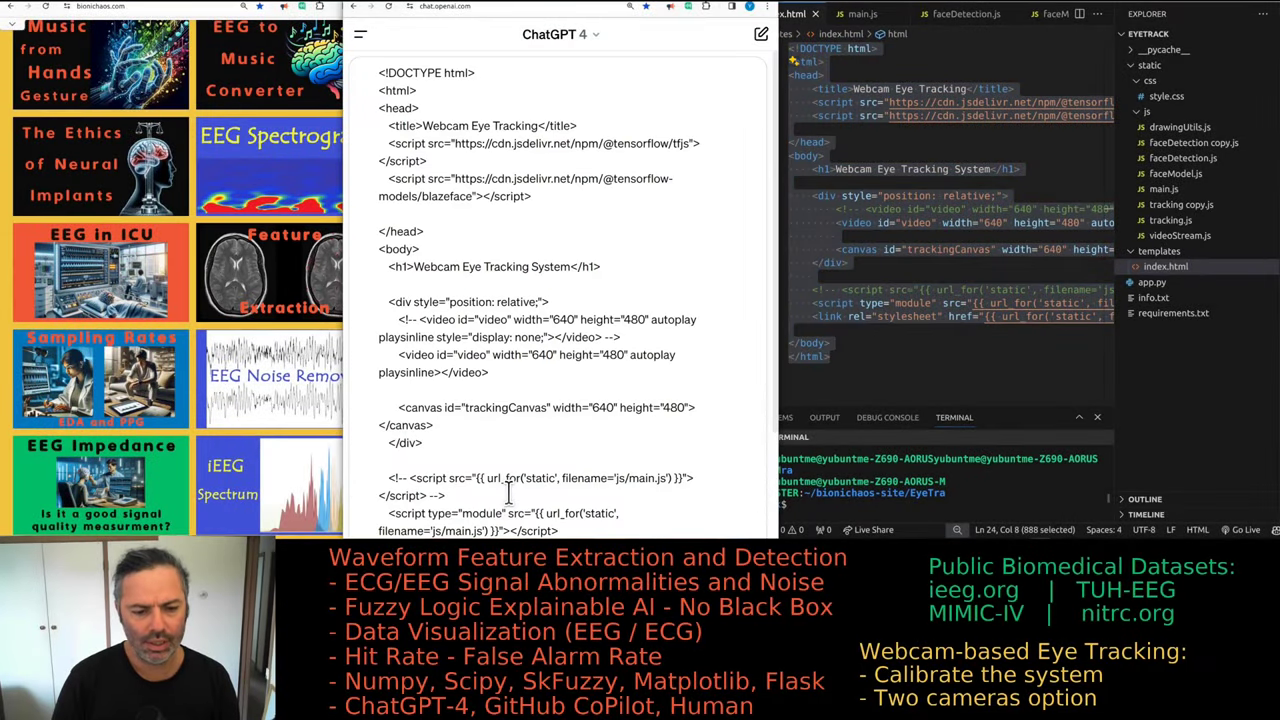
scroll(525, 445, "down", 3)
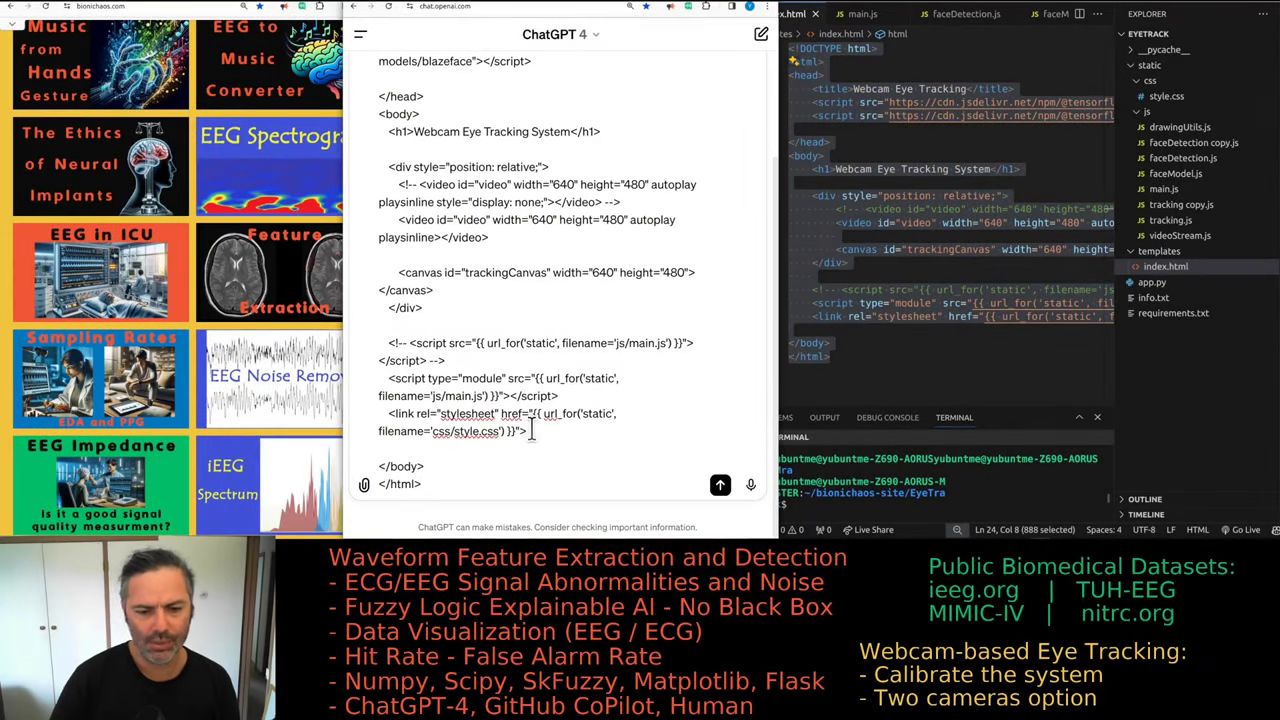
scroll(531, 428, "up", 3)
scroll(531, 428, "down", 3)
Open main.js in VS Code and select all its code.
left_click(890, 249)
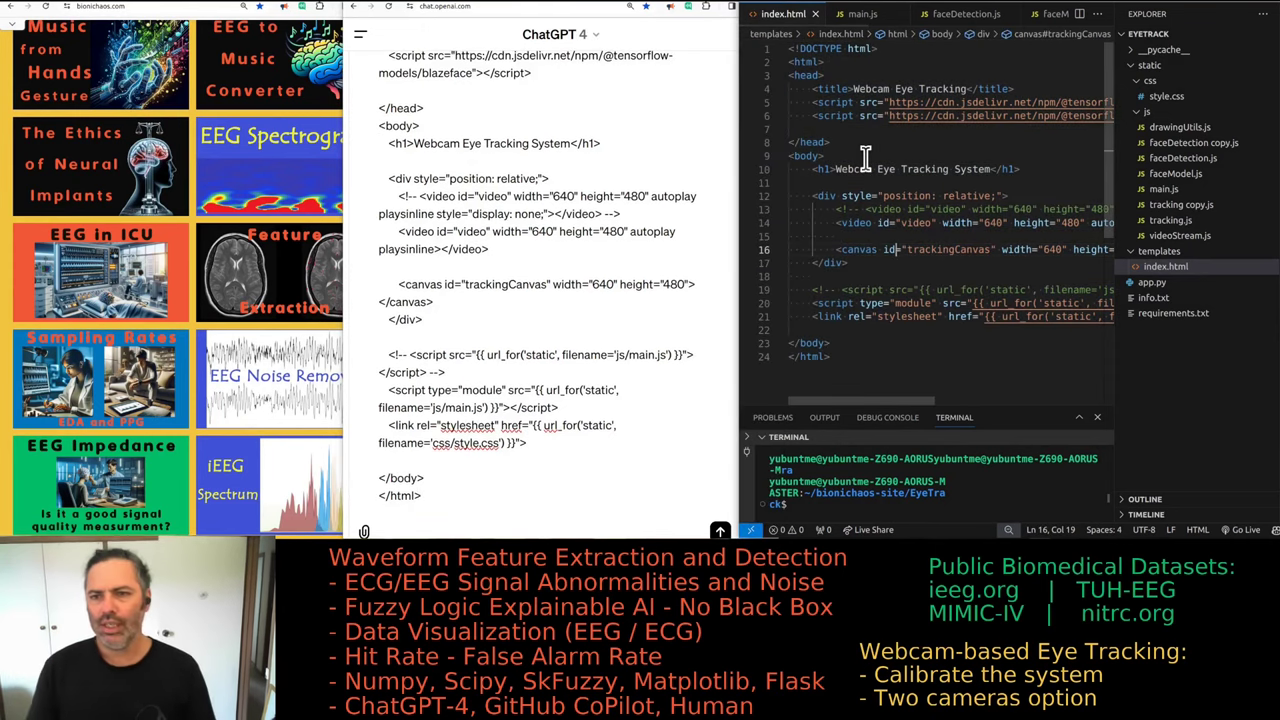
left_click(861, 14)
key("ctrl+a")
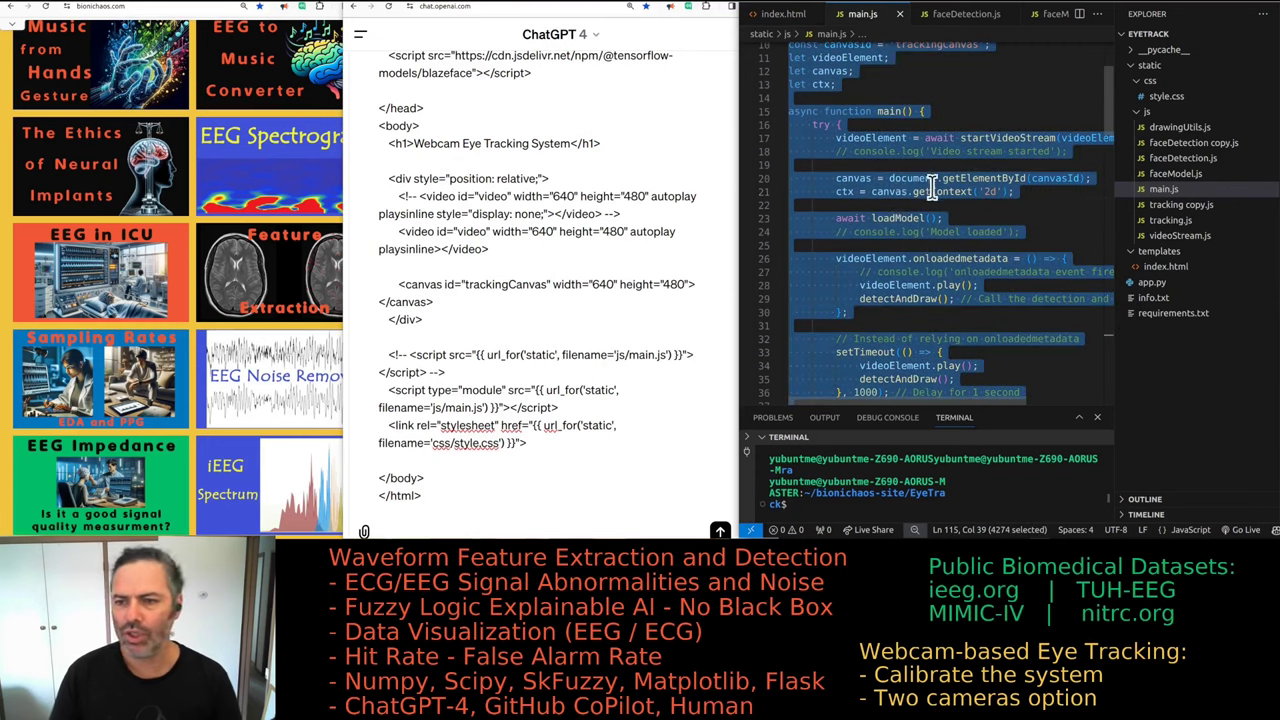
Confirm ChatGPT is still using the GPT-4 model.
scroll(933, 188, "up", 2)
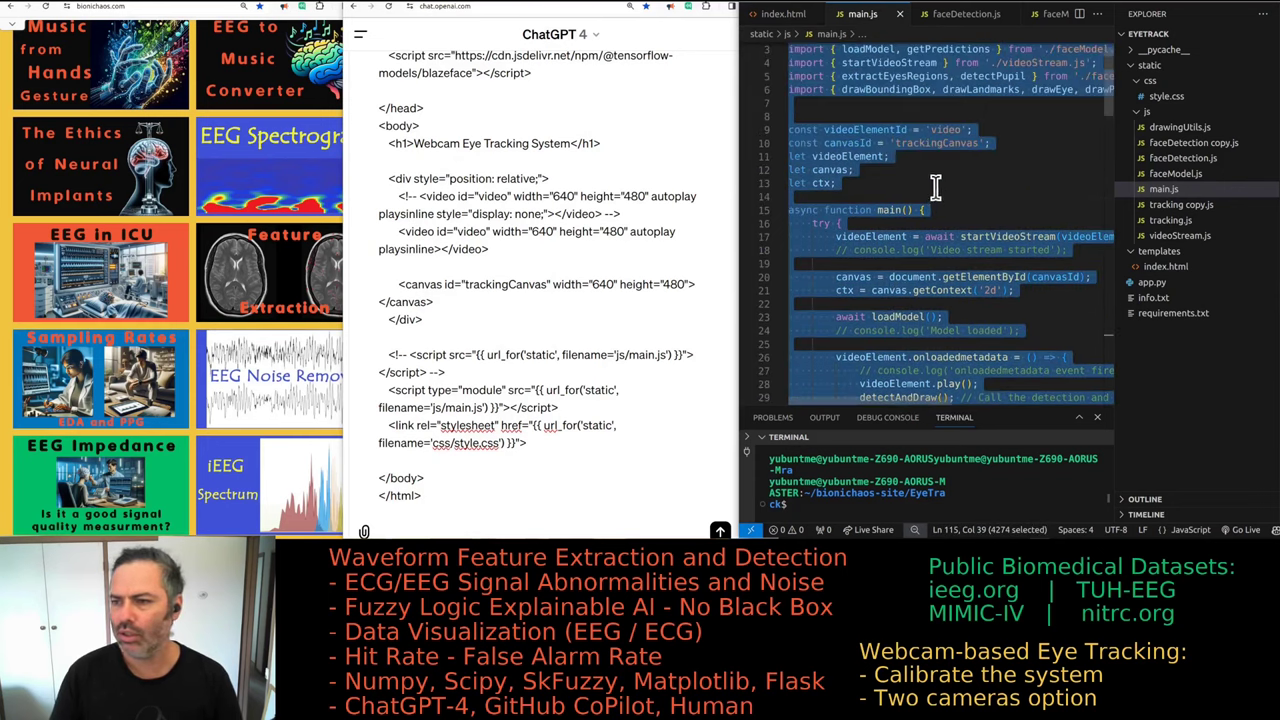
left_click(589, 44)
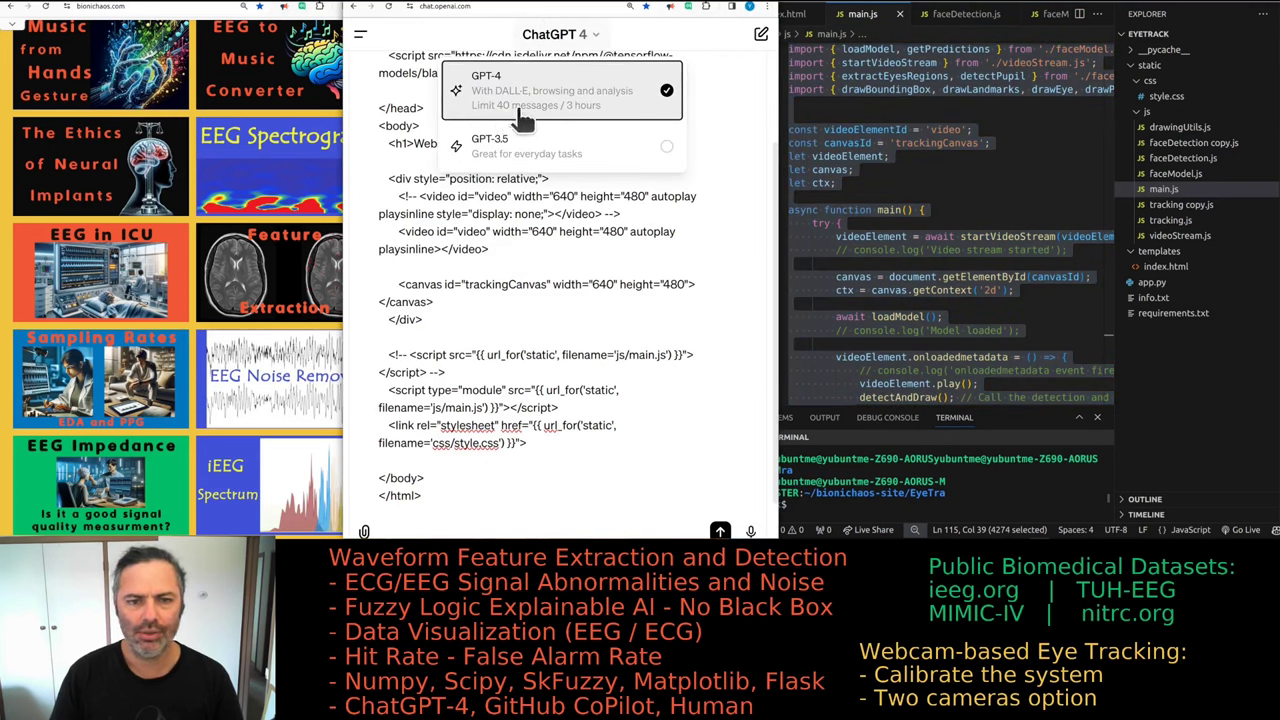
left_click(422, 518)
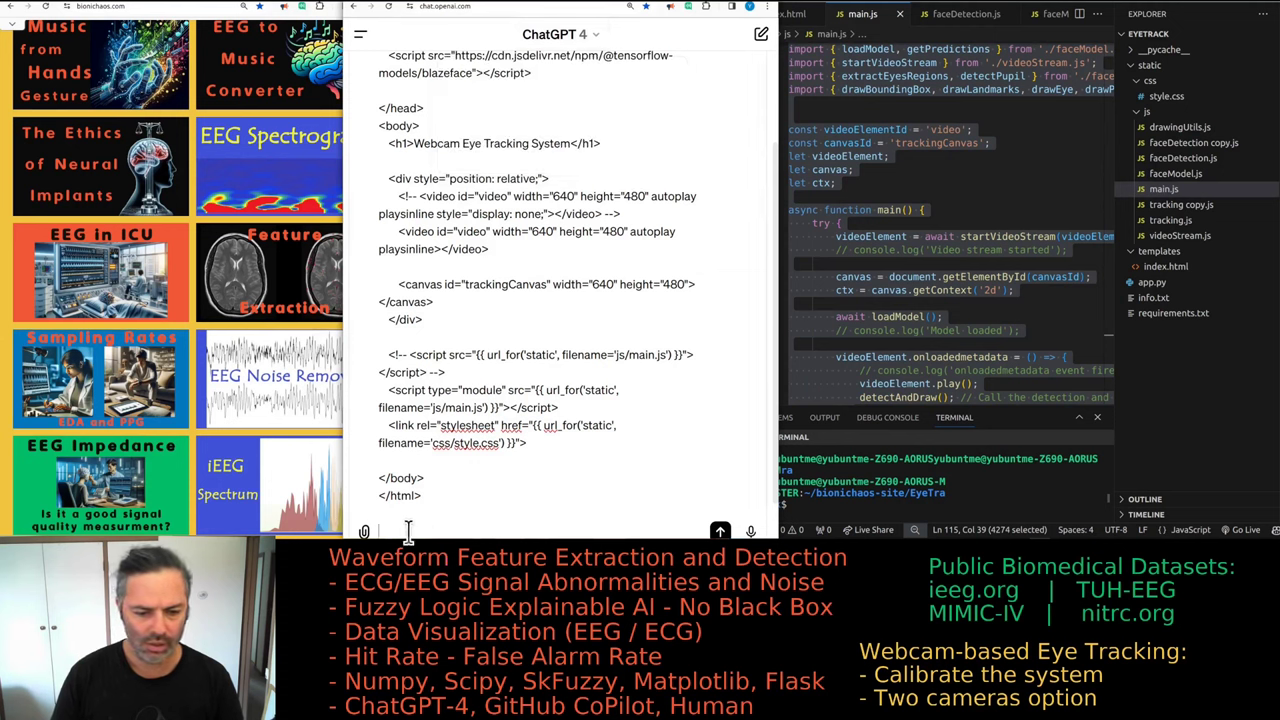
Scroll through main.js and hide the Explorer so the code fills the editor.
left_click(922, 250)
scroll(922, 243, "down", 5)
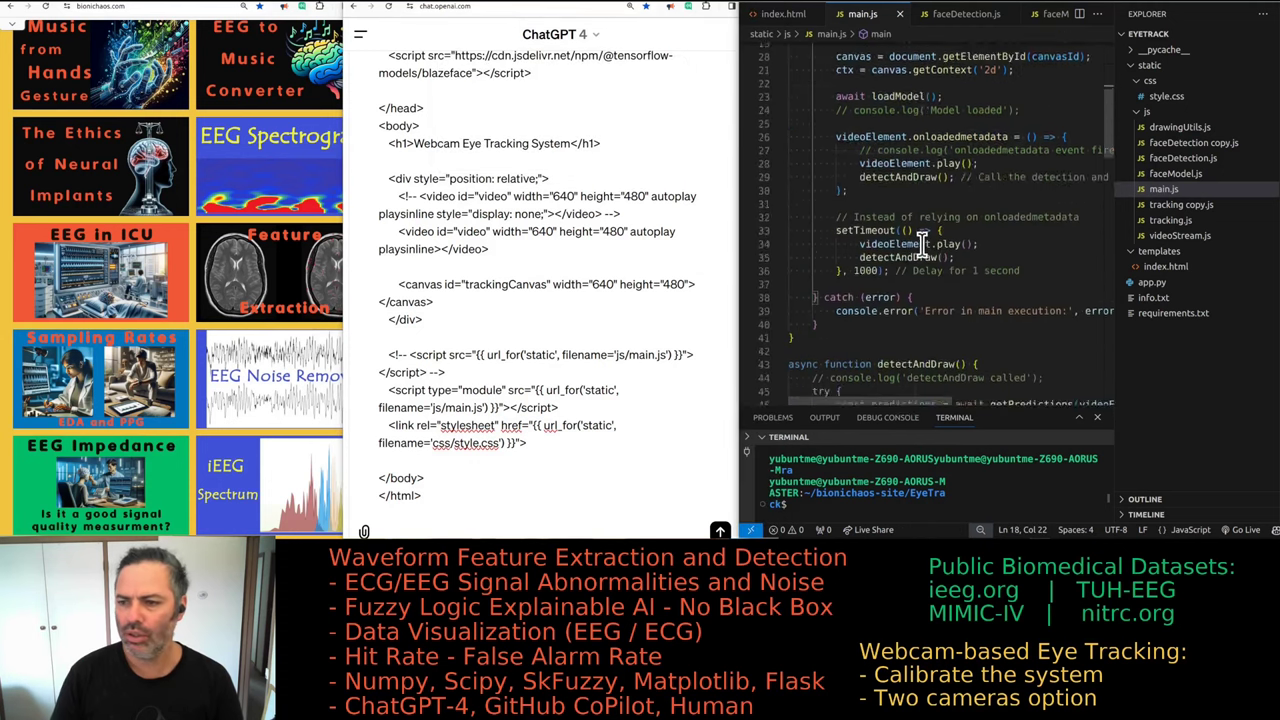
scroll(922, 243, "down", 20)
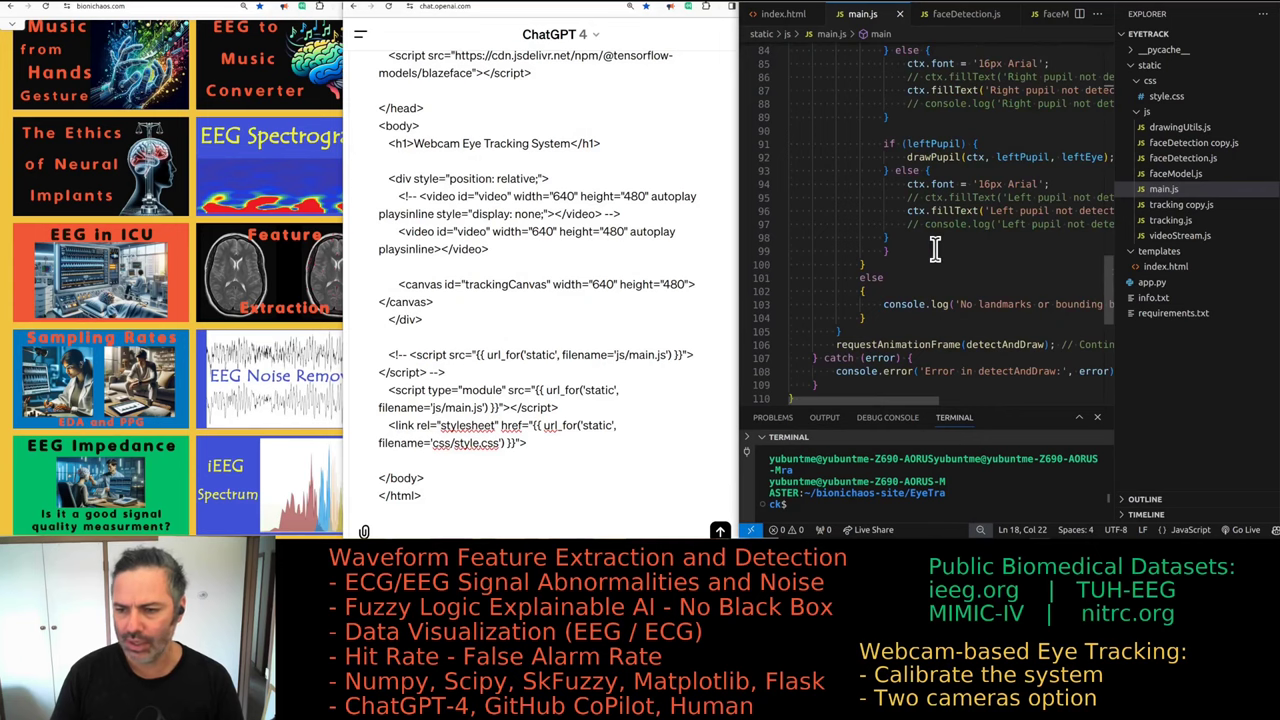
scroll(934, 250, "down", 4)
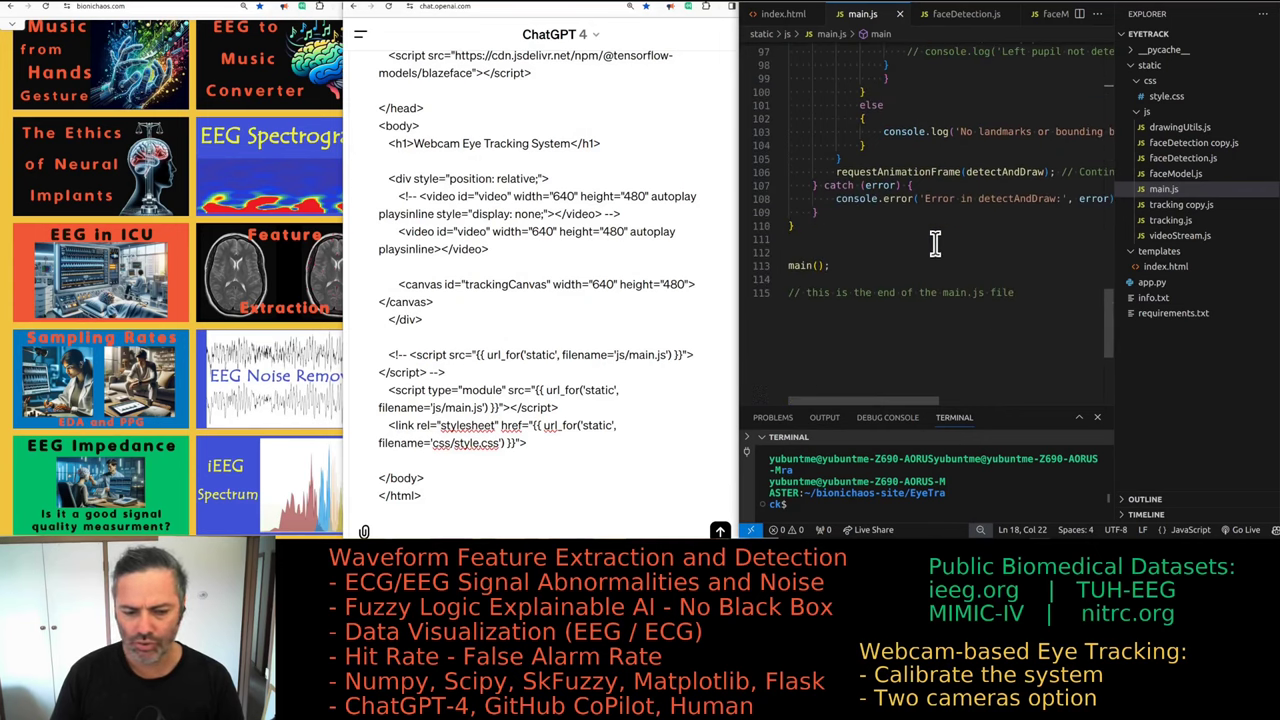
scroll(934, 247, "up", 8)
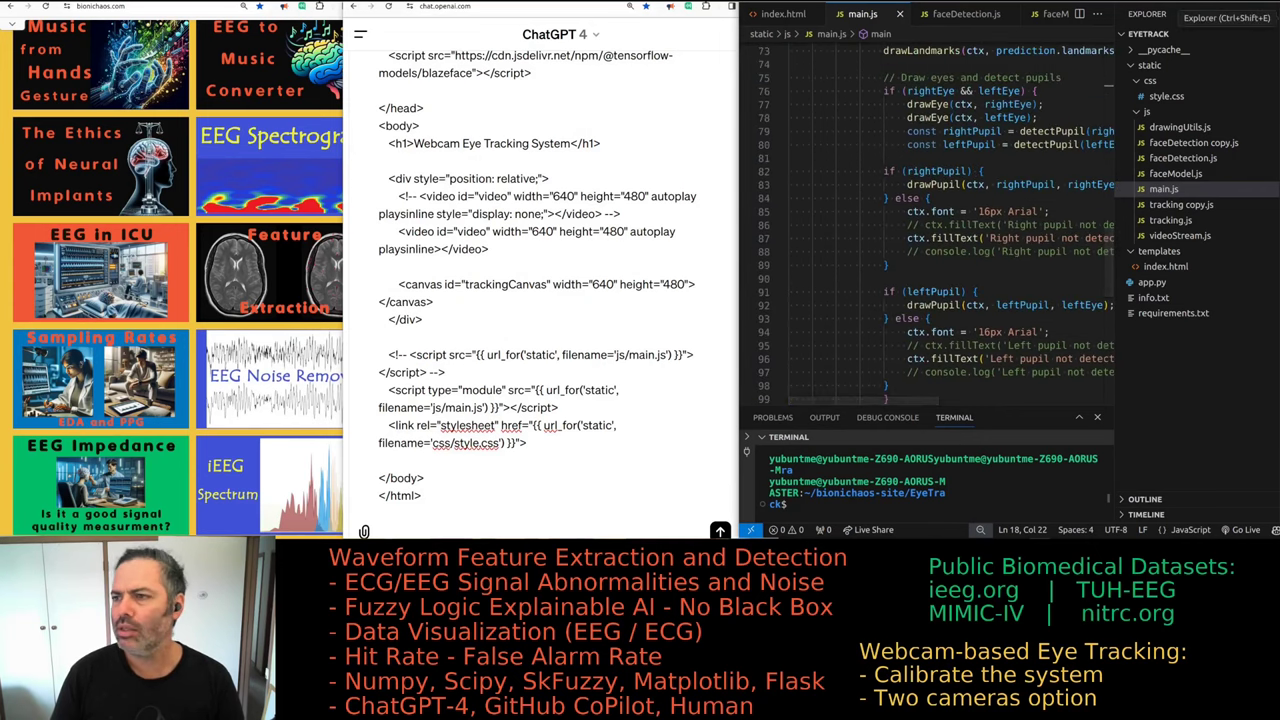
left_click(1225, 14)
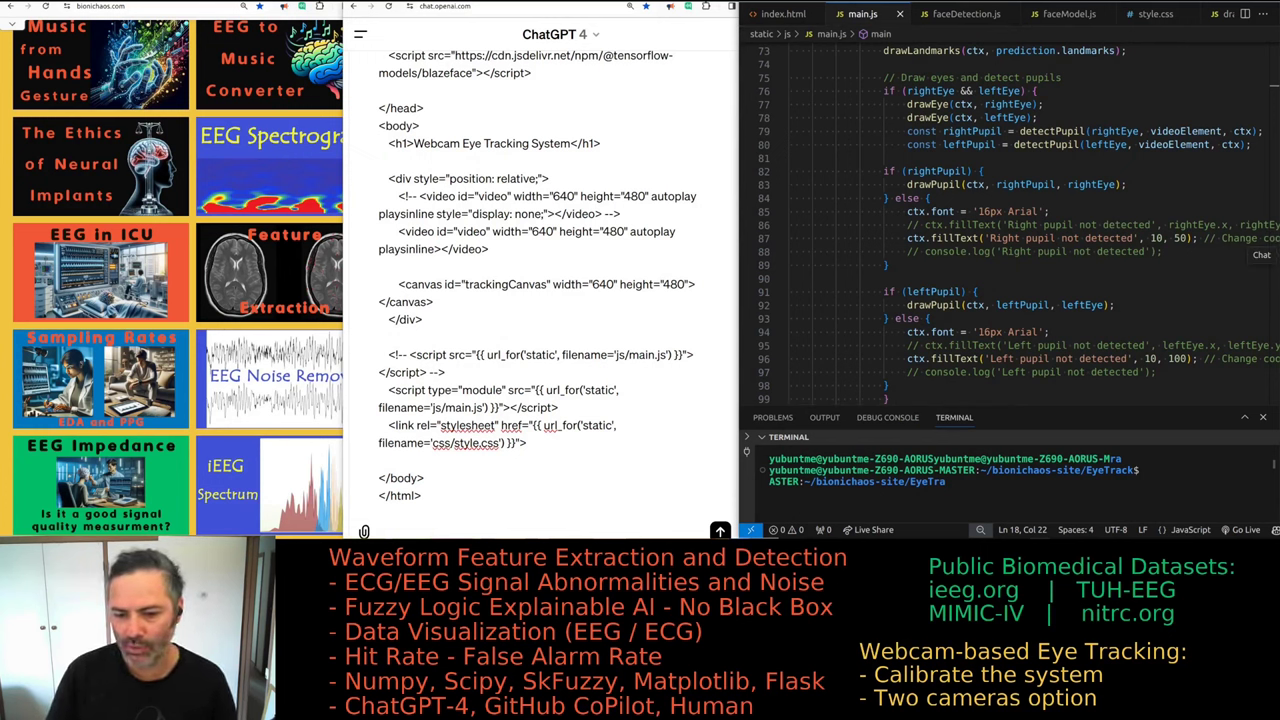
Start a new Copilot chat conversation, then close the chat panel.
left_click(1261, 254)
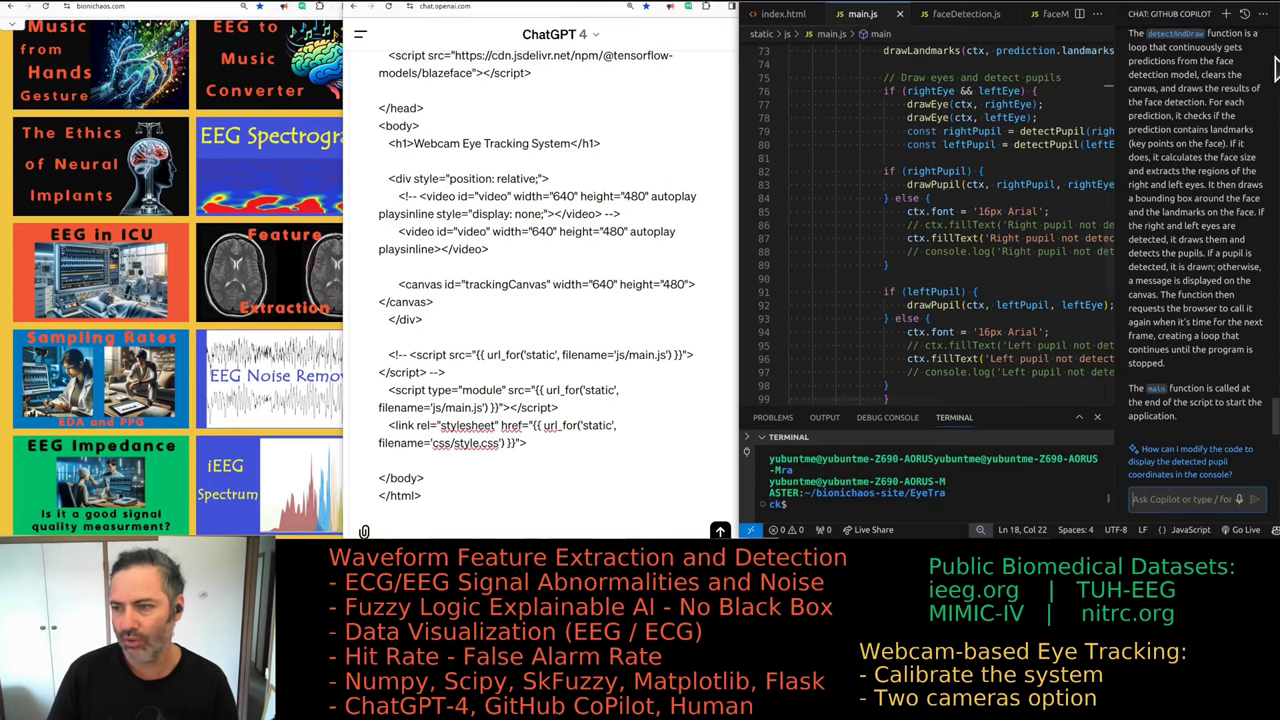
left_click(1228, 14)
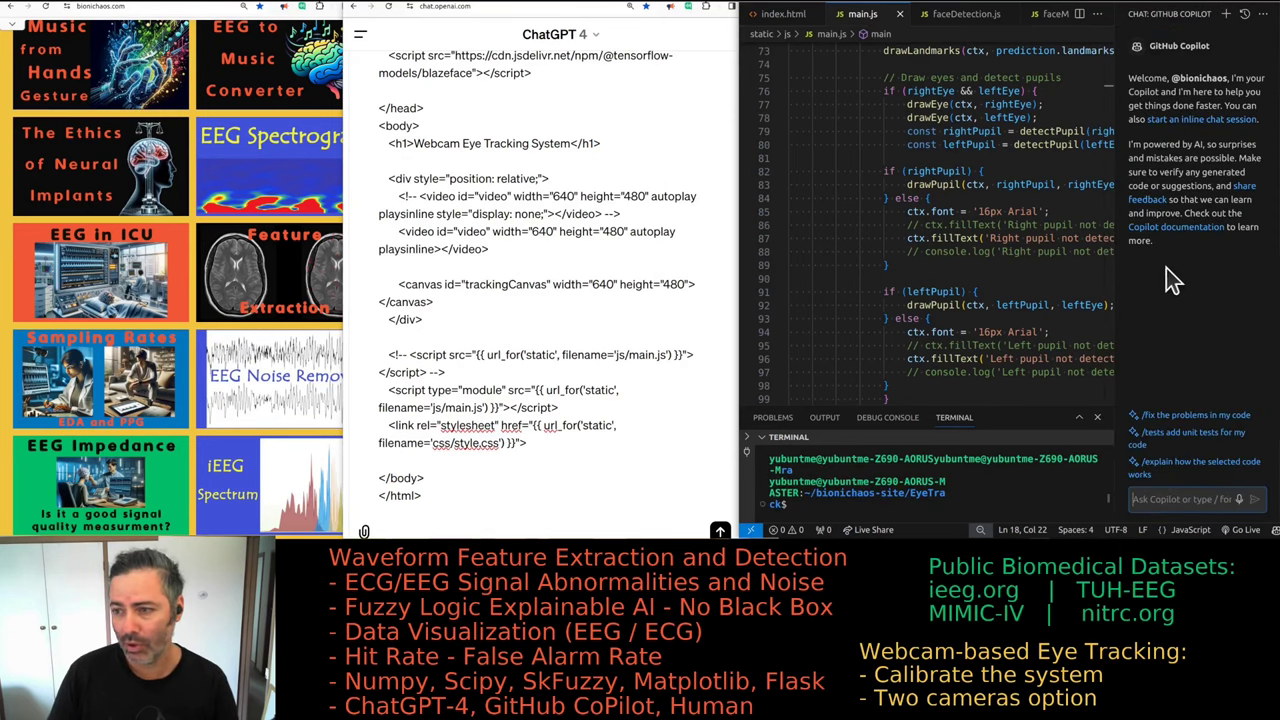
left_click(1261, 254)
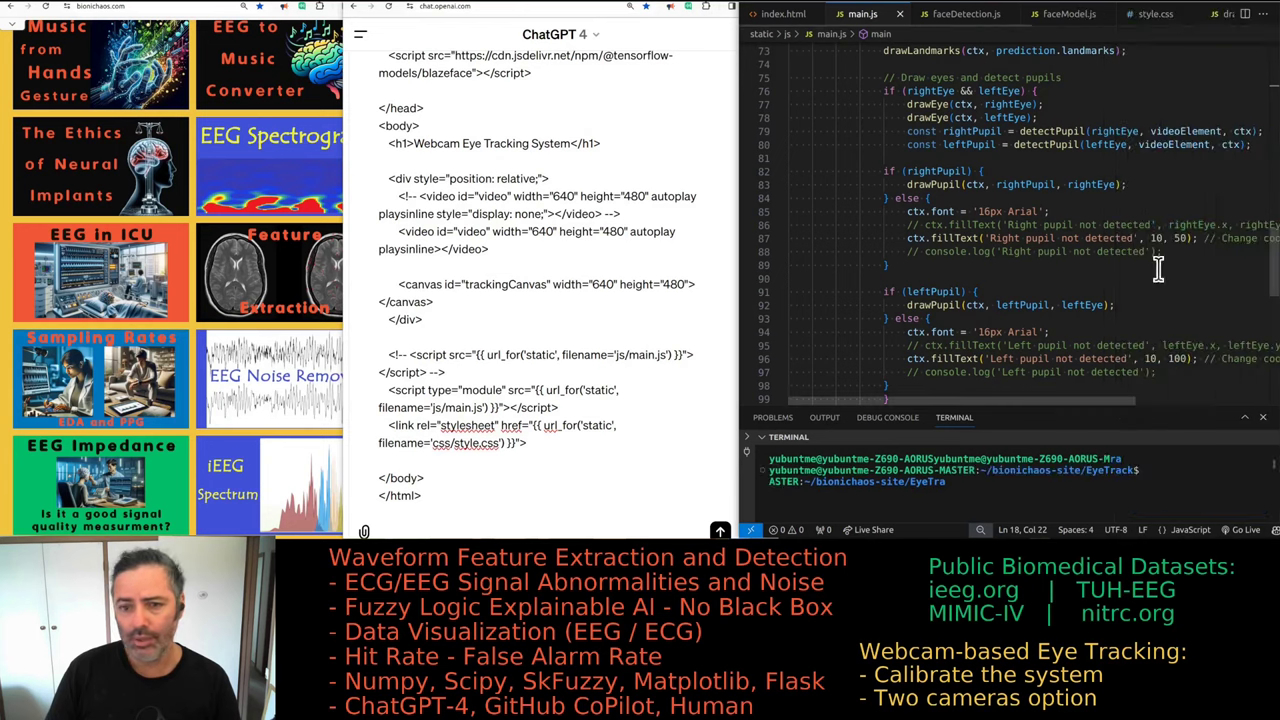
Select the entire main.js code with Ctrl+A.
scroll(1010, 240, "up", 6)
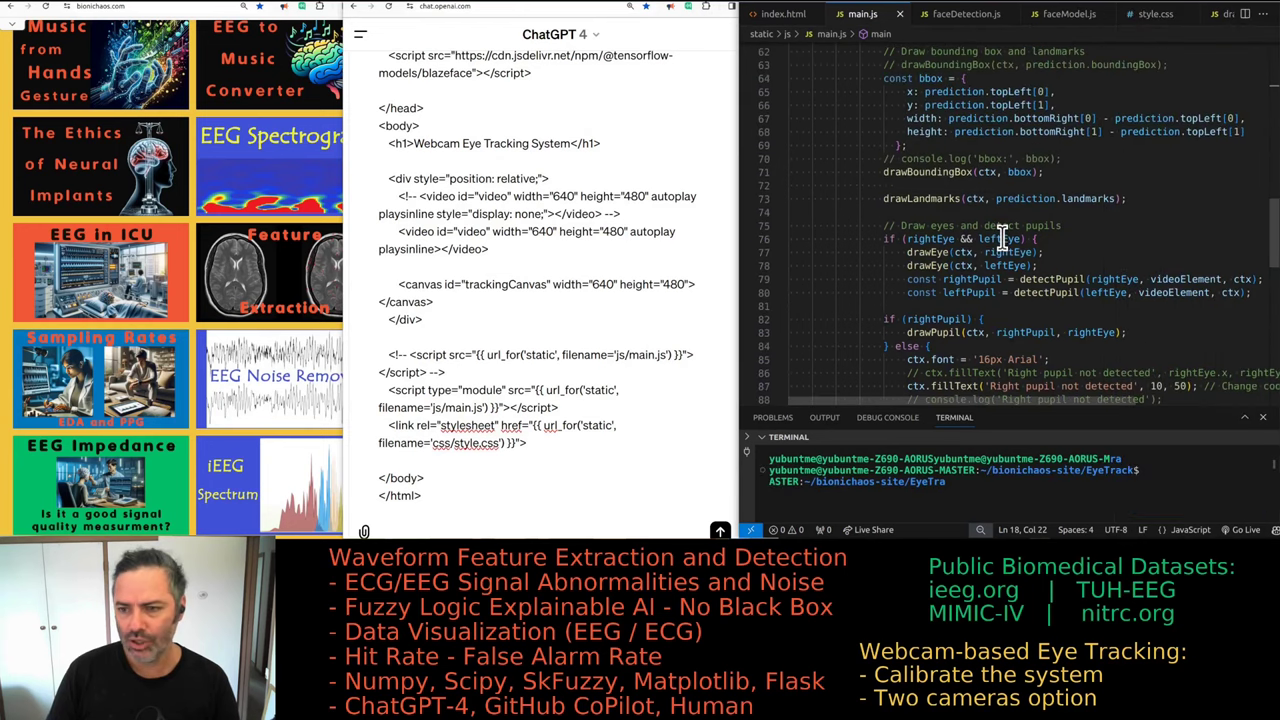
key("ctrl+a")
scroll(1003, 228, "down", 4)
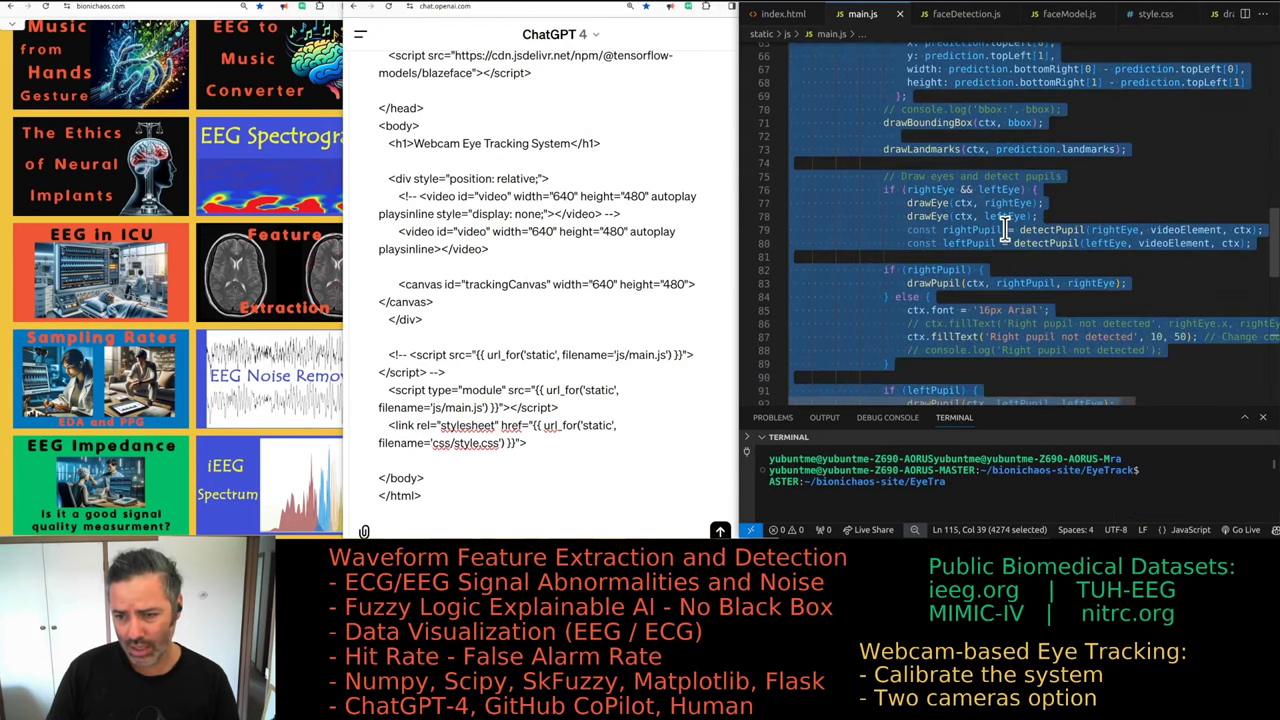
scroll(1006, 229, "down", 3)
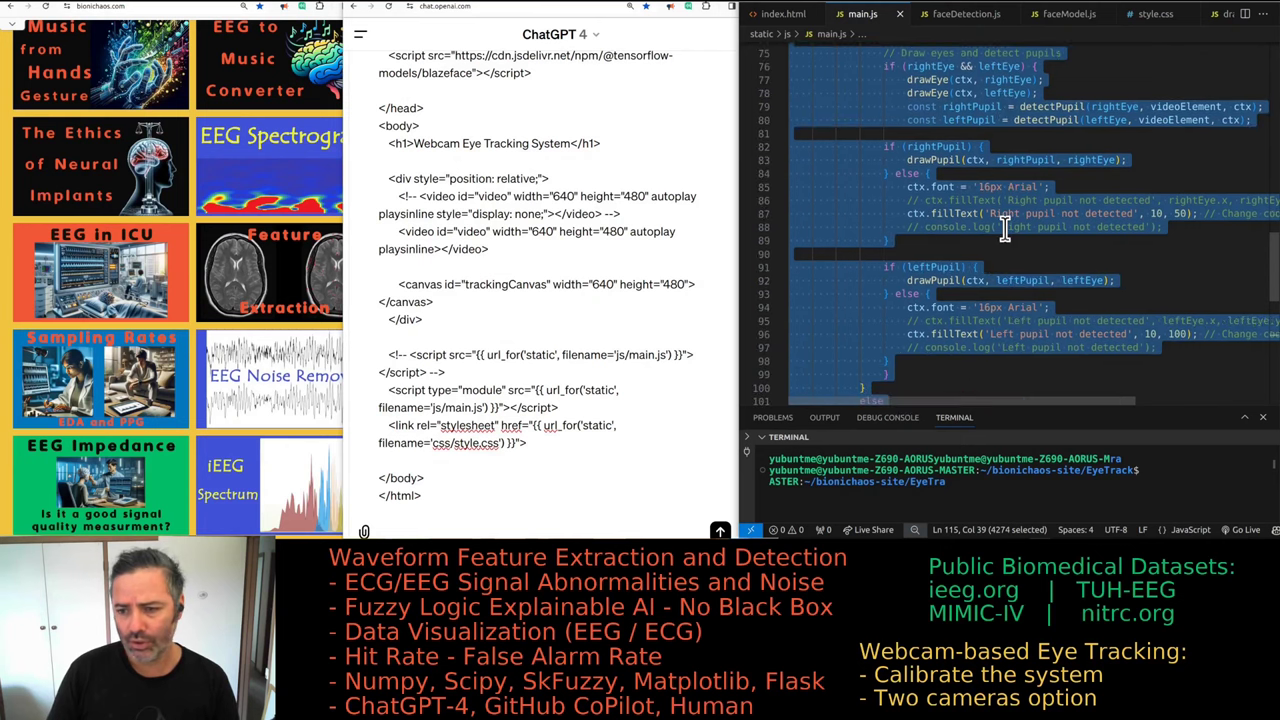